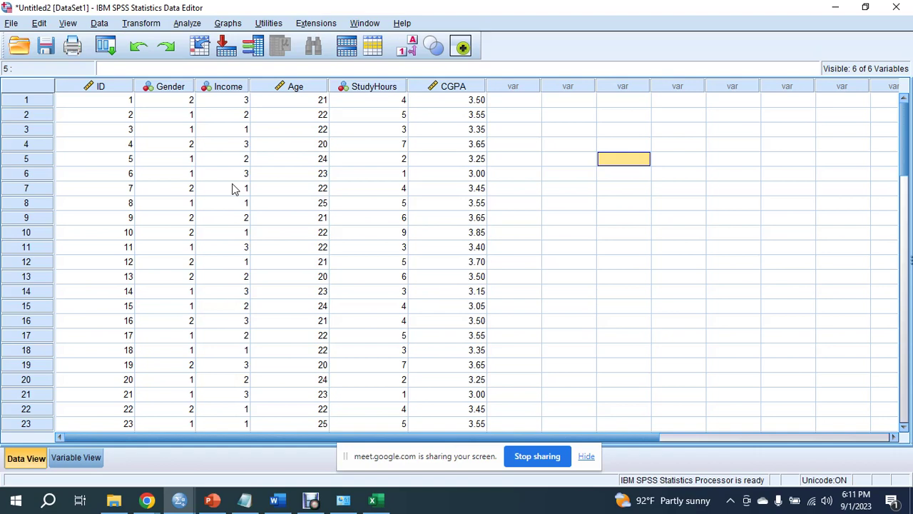
# Scroll through the six-variable dataset, select the Gender column and open the Analyze menu.
pyautogui.scroll(-13, 219, 264)
pyautogui.scroll(7, 391, 281)
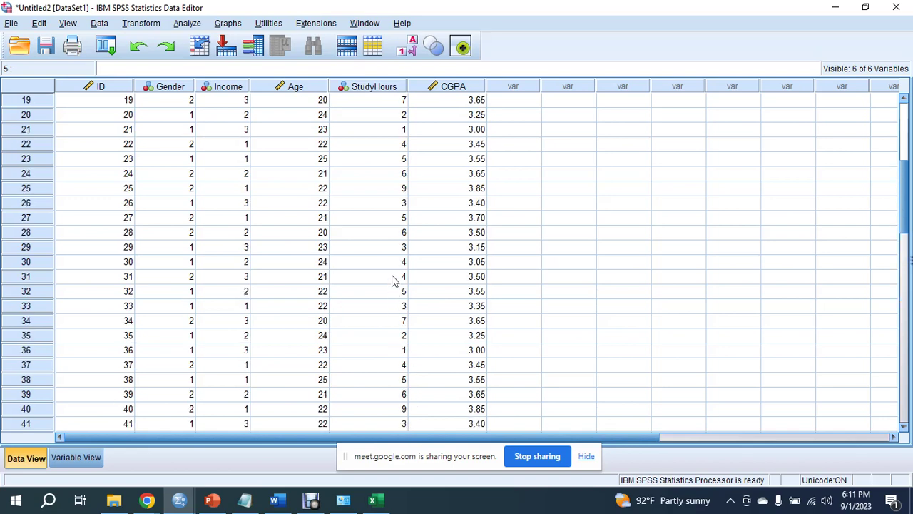
pyautogui.scroll(6, 392, 281)
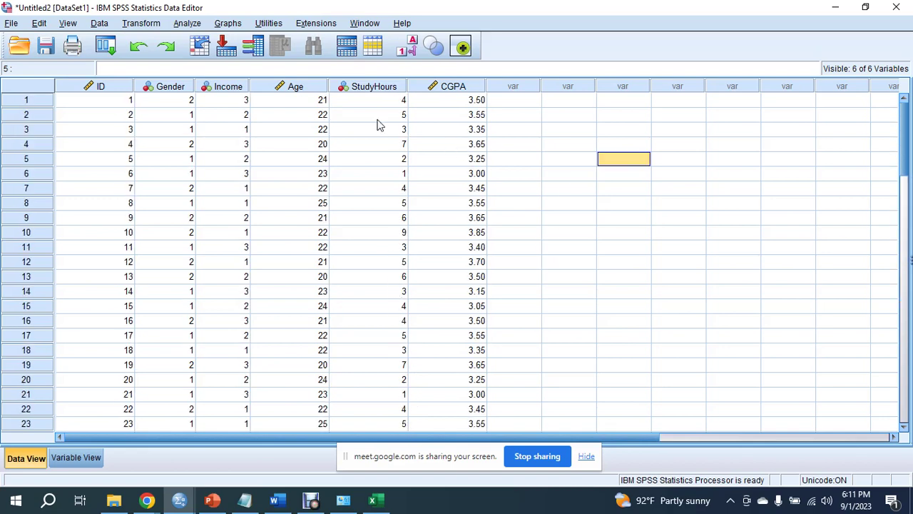
pyautogui.moveTo(457, 432); pyautogui.dragTo(513, 437)
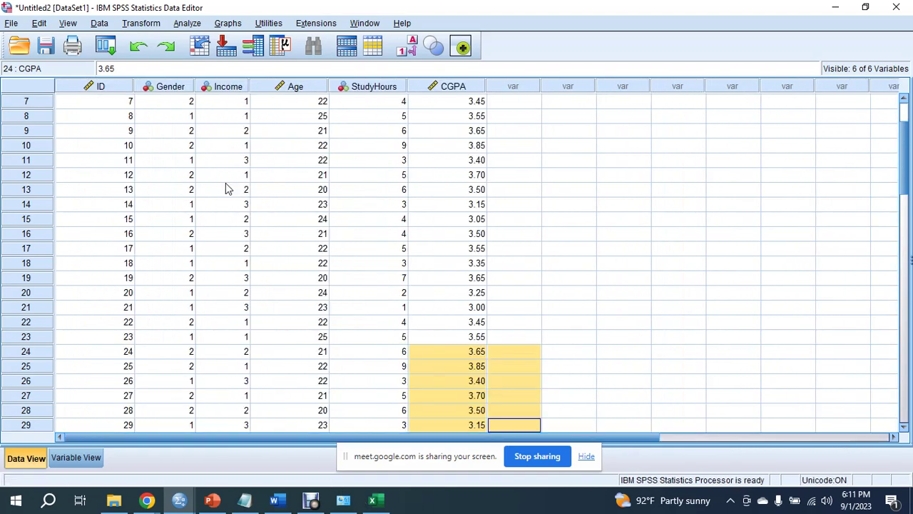
pyautogui.click(100, 89)
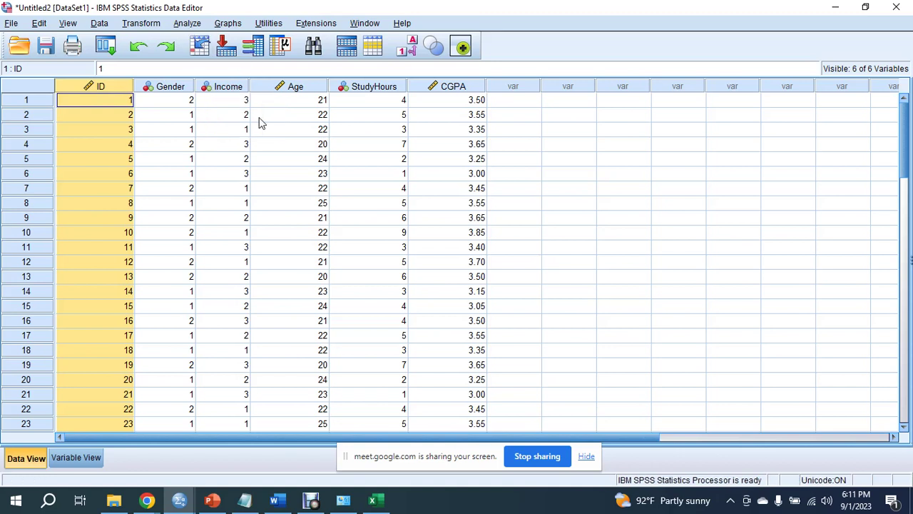
pyautogui.click(182, 91)
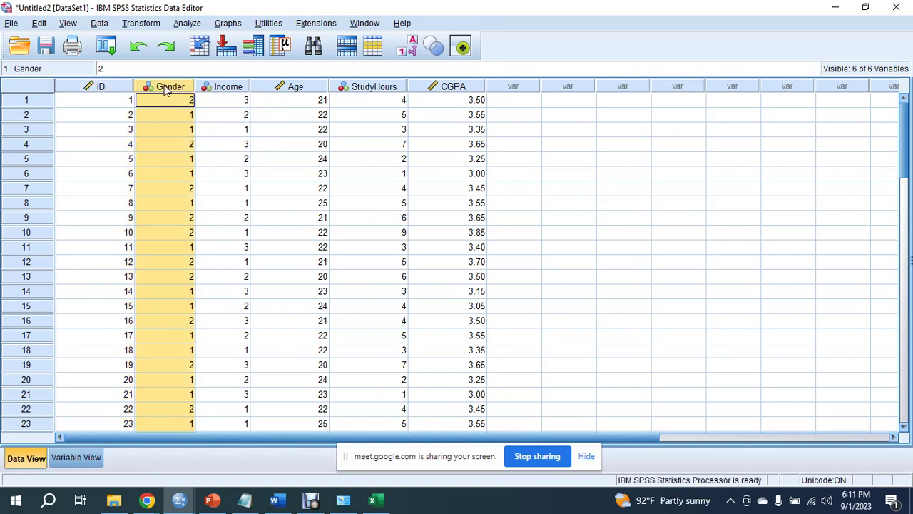
pyautogui.click(187, 23)
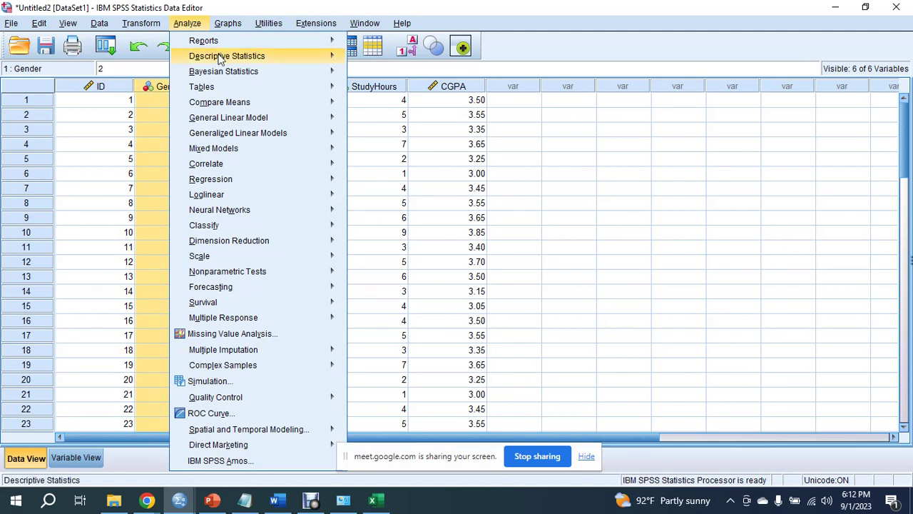
# Open Analyze > Descriptive Statistics > Frequencies and move Gender into Variable(s).
pyautogui.moveTo(224, 60)
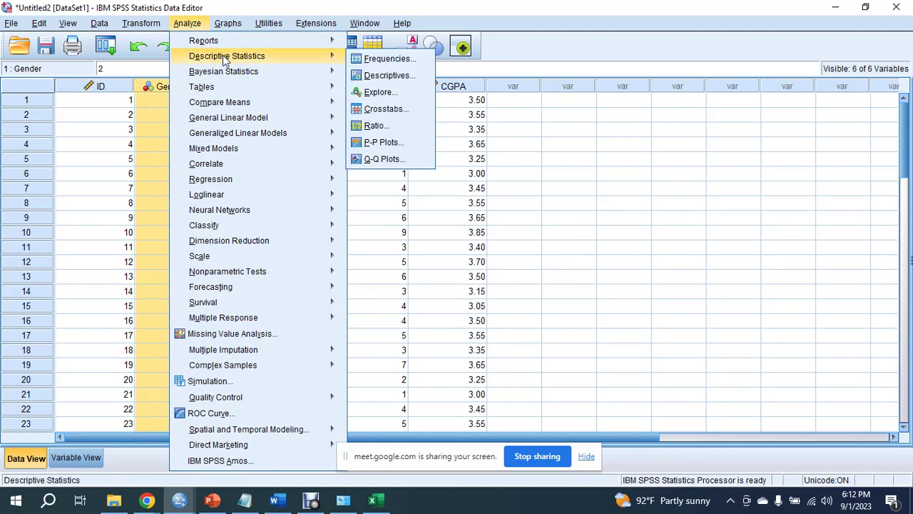
pyautogui.click(397, 63)
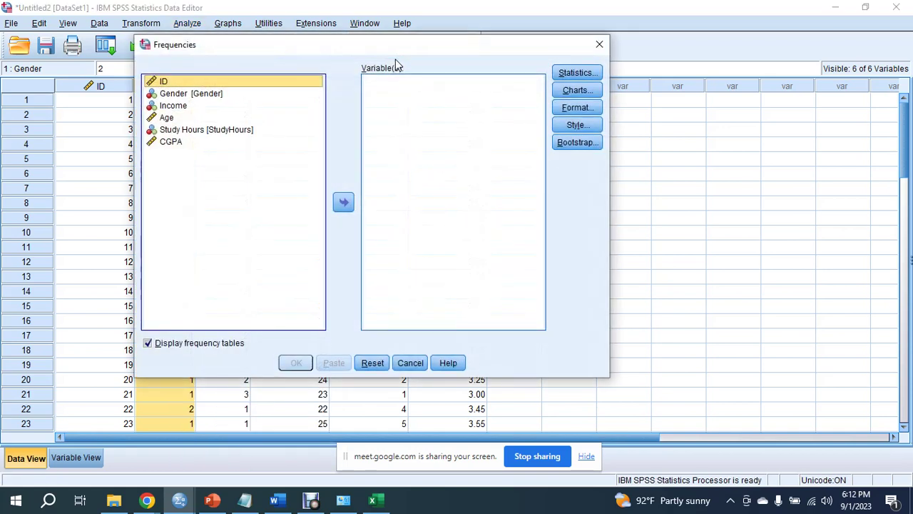
pyautogui.moveTo(331, 45); pyautogui.dragTo(499, 73)
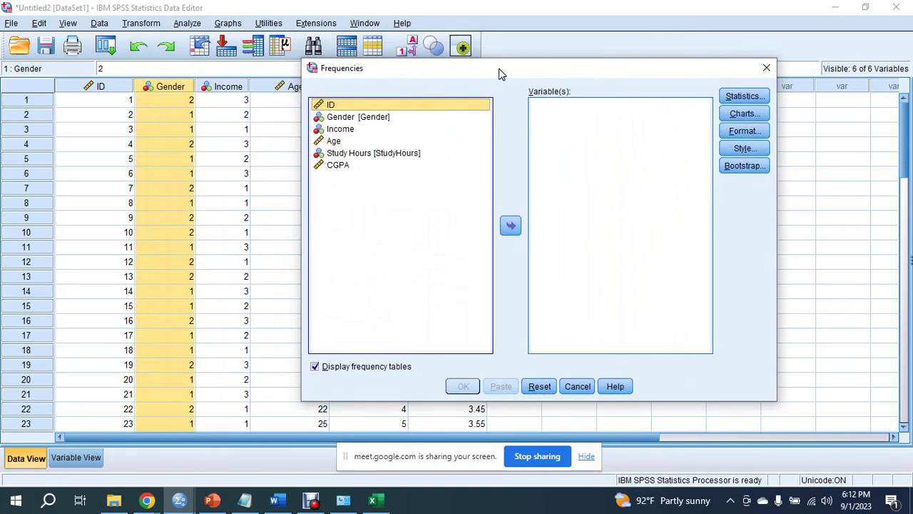
pyautogui.click(370, 122)
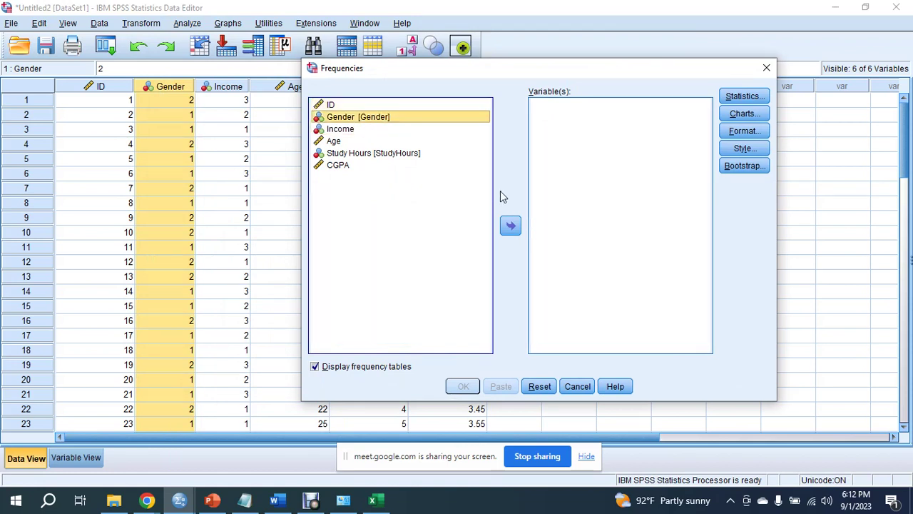
pyautogui.click(511, 226)
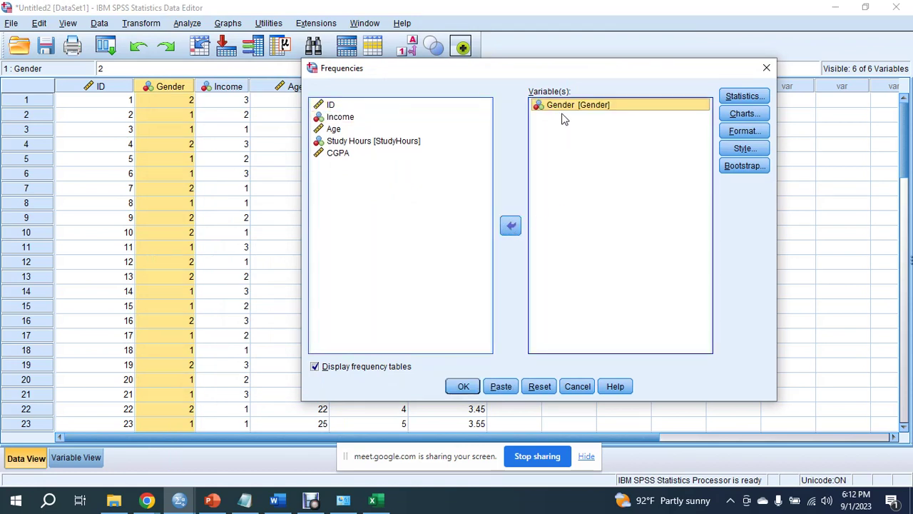
# Add and remove Income so Gender is the only variable, and open Statistics.
pyautogui.click(386, 126)
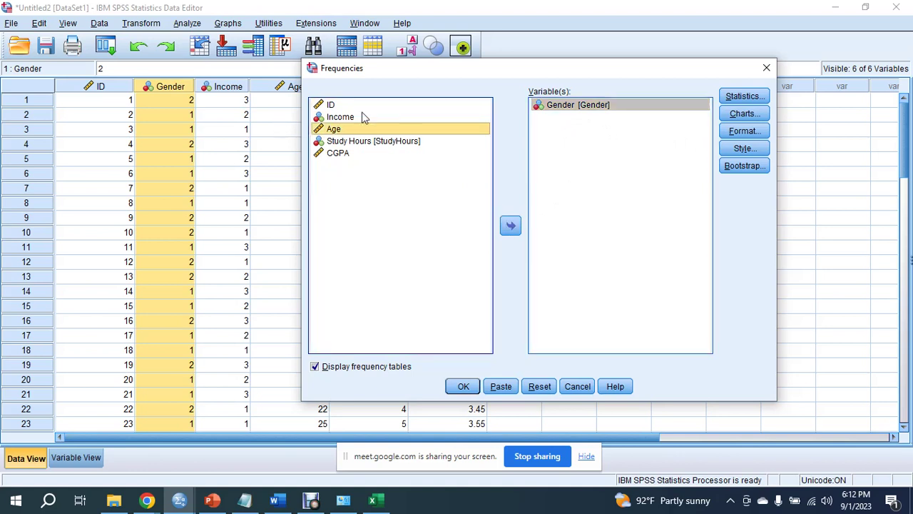
pyautogui.click(353, 118)
pyautogui.click(560, 107)
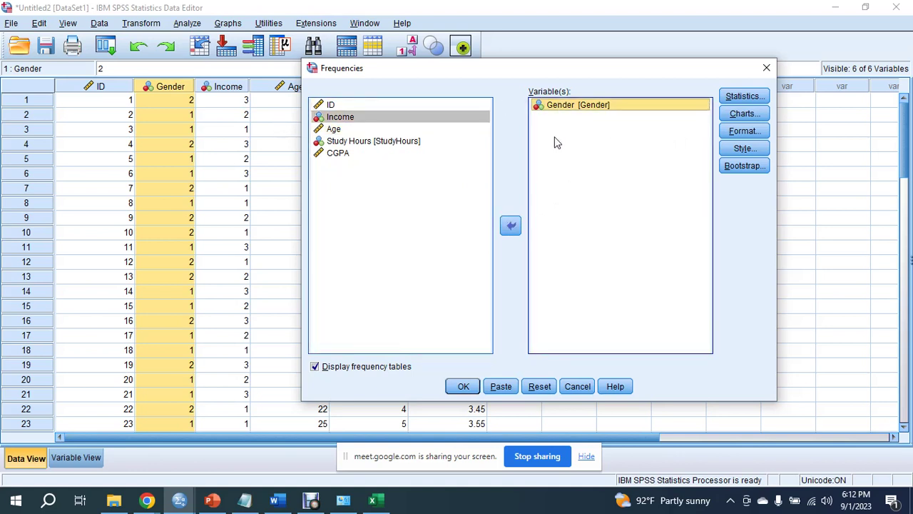
pyautogui.click(330, 119)
pyautogui.click(510, 225)
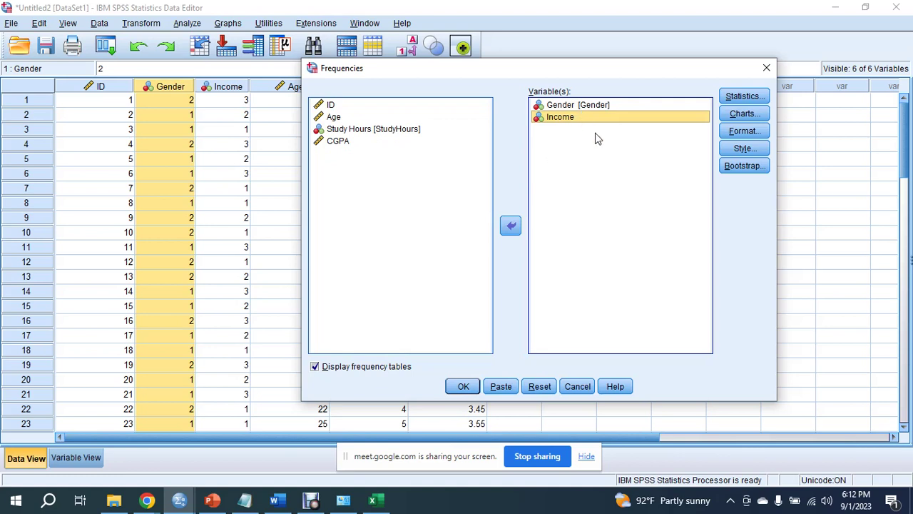
pyautogui.click(510, 225)
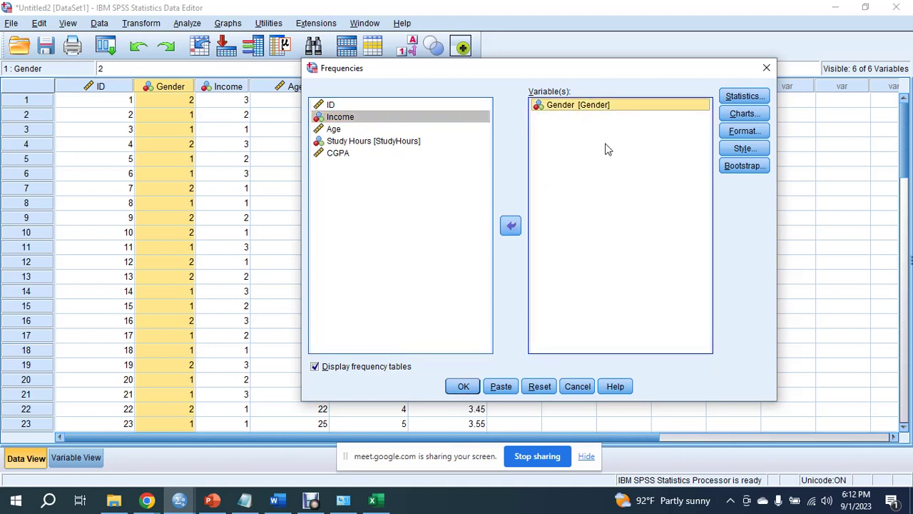
pyautogui.click(744, 96)
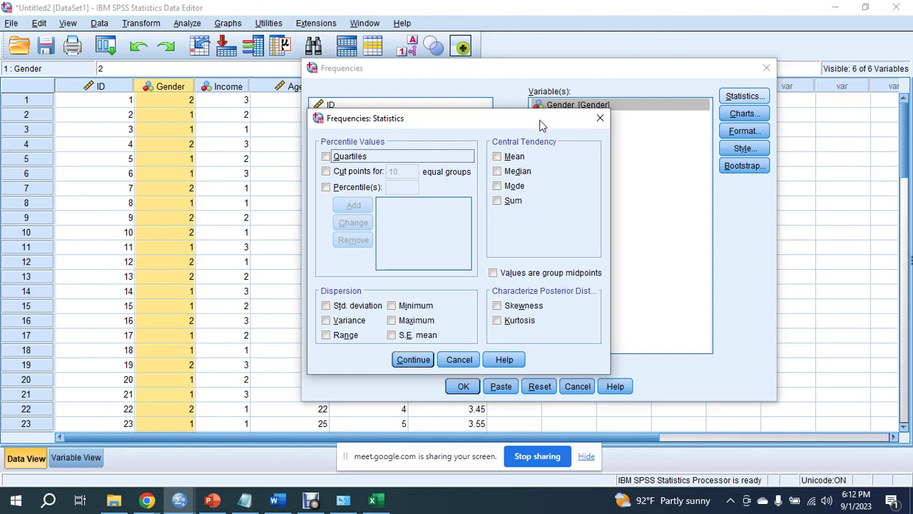
# Close Statistics unchanged and set the Frequencies chart type to Bar charts.
pyautogui.moveTo(538, 125); pyautogui.dragTo(557, 177)
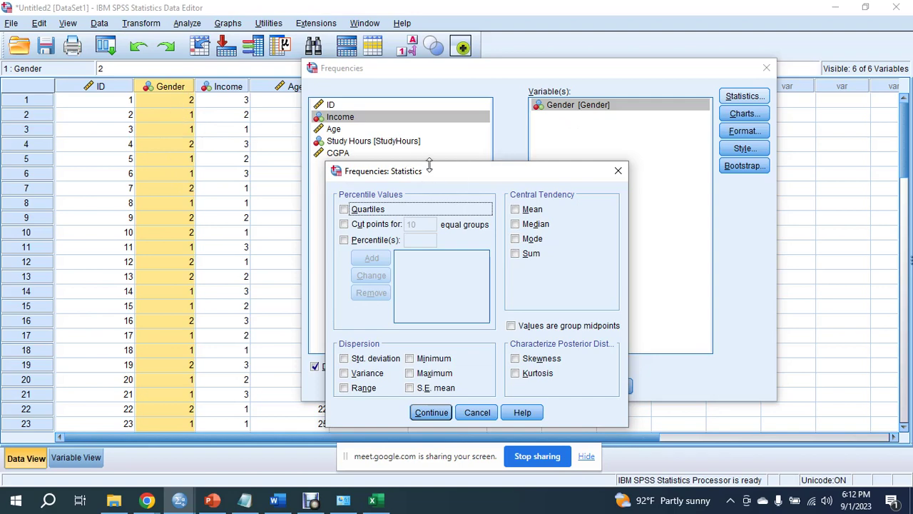
pyautogui.moveTo(447, 176); pyautogui.dragTo(438, 106)
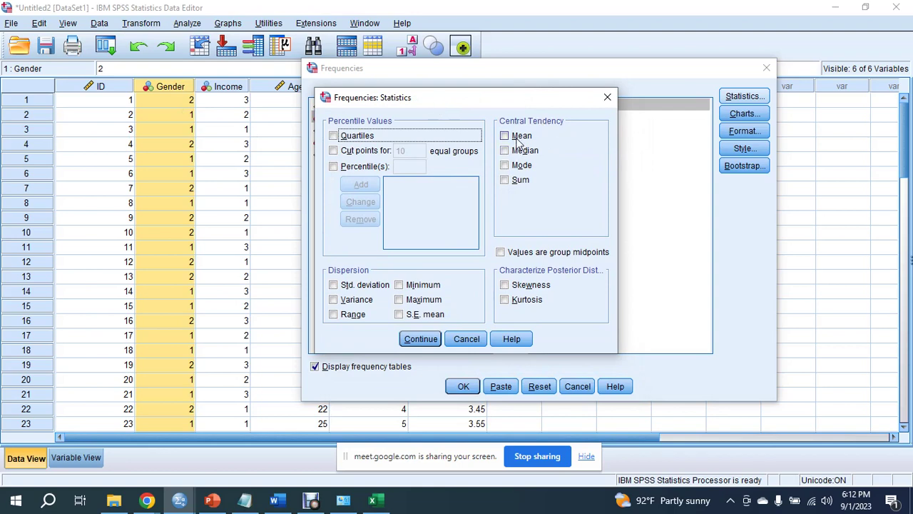
pyautogui.click(607, 97)
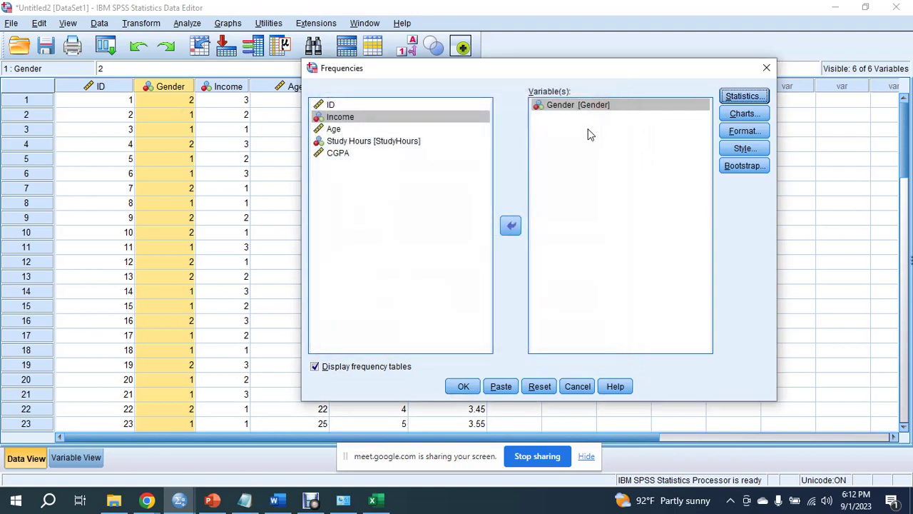
pyautogui.click(742, 114)
pyautogui.click(415, 212)
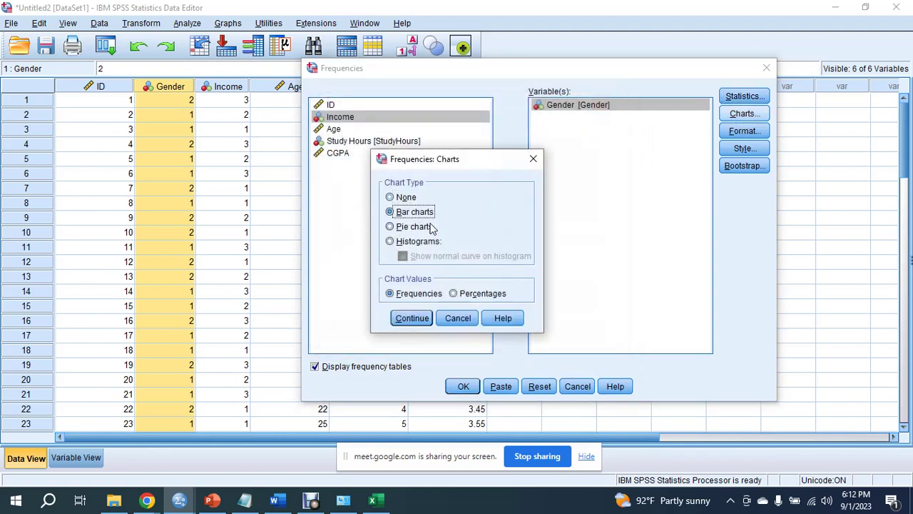
pyautogui.click(428, 227)
pyautogui.click(417, 212)
pyautogui.click(419, 320)
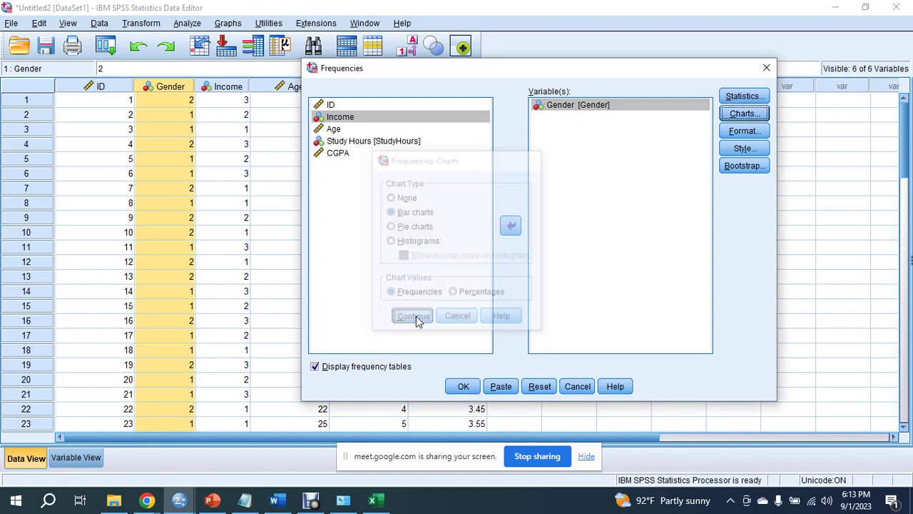
# Leave Format, Style and Bootstrap unchanged and run the Gender frequency analysis.
pyautogui.click(740, 133)
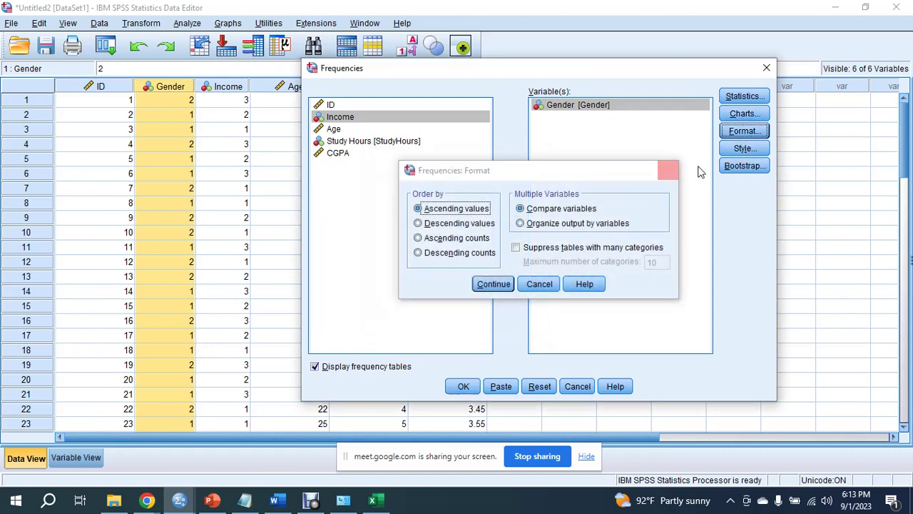
pyautogui.click(667, 169)
pyautogui.click(743, 148)
pyautogui.click(844, 101)
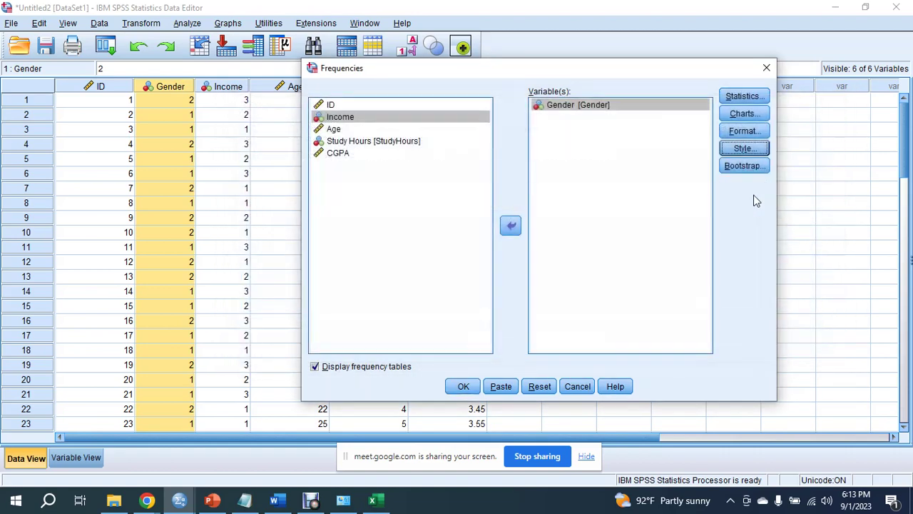
pyautogui.click(744, 165)
pyautogui.click(674, 63)
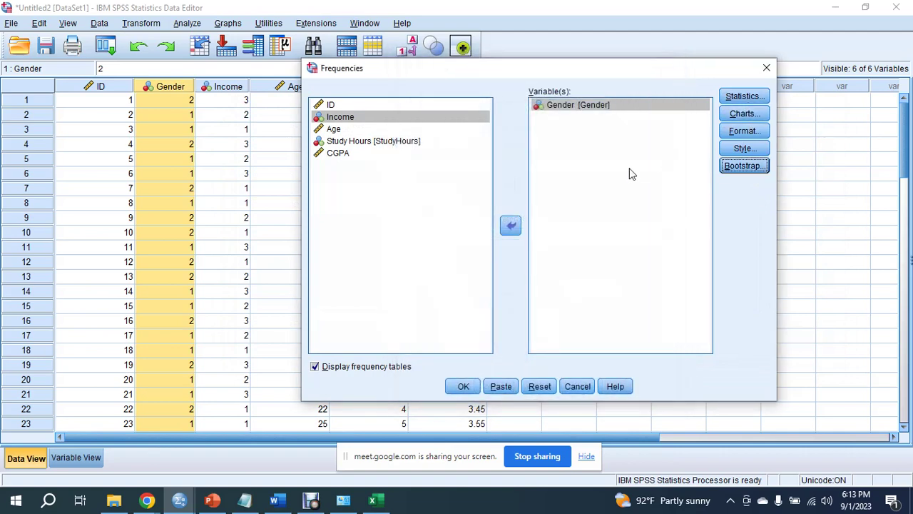
pyautogui.click(462, 385)
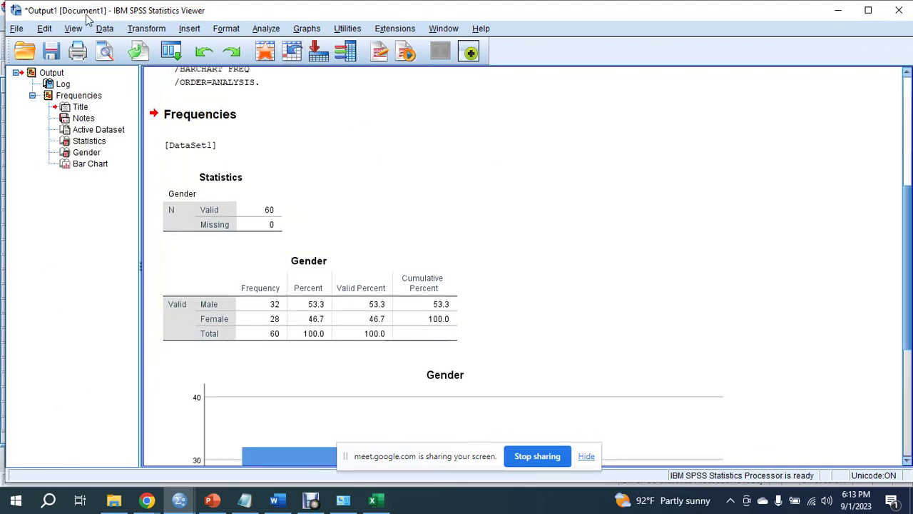
pyautogui.click(868, 10)
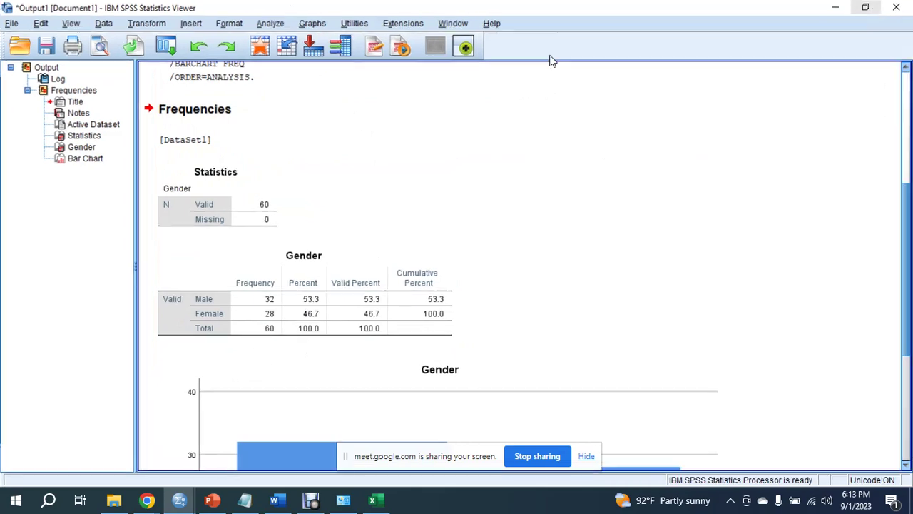
pyautogui.scroll(-3, 298, 226)
pyautogui.scroll(1, 368, 238)
pyautogui.click(310, 206)
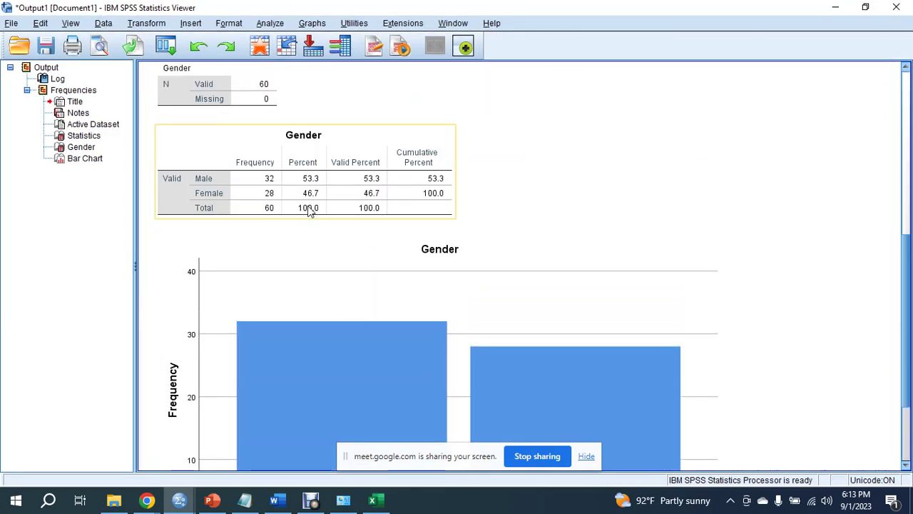
pyautogui.scroll(-2, 385, 214)
pyautogui.click(399, 255)
pyautogui.scroll(1, 499, 214)
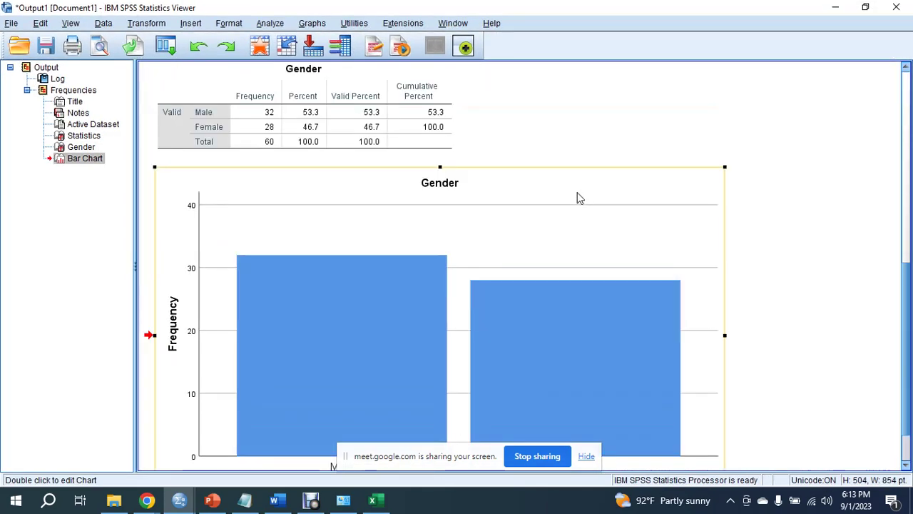
pyautogui.click(338, 122)
pyautogui.click(264, 117)
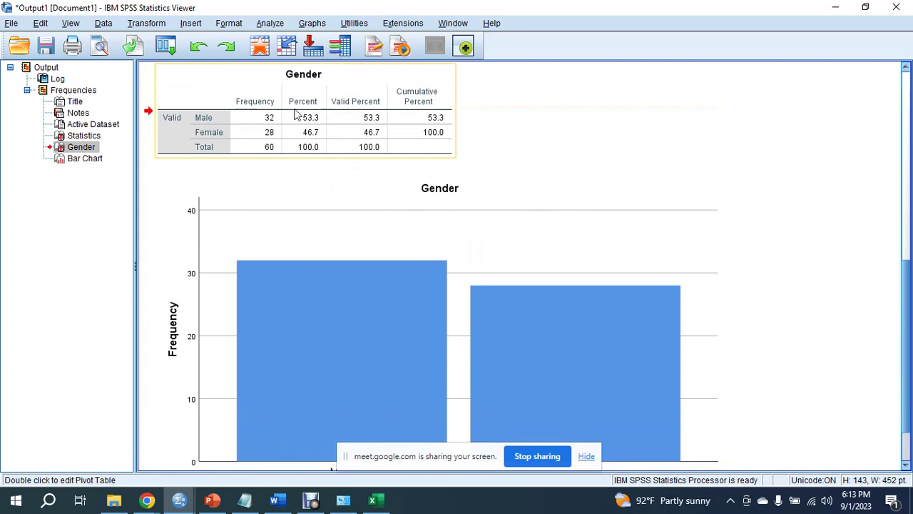
pyautogui.rightClick(295, 115)
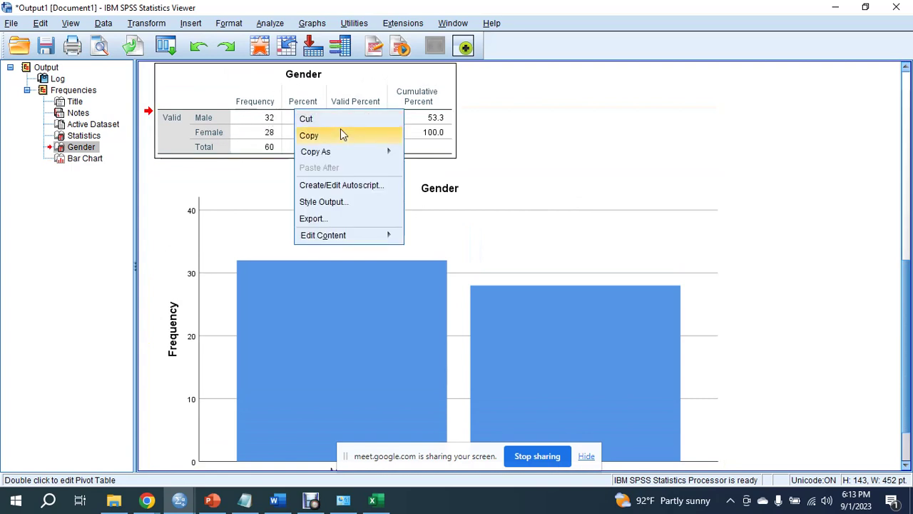
pyautogui.click(367, 238)
pyautogui.rightClick(366, 236)
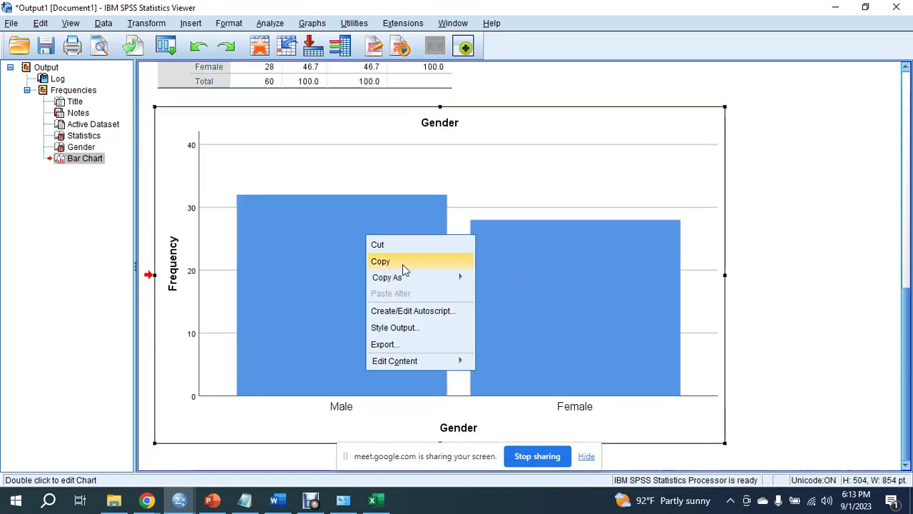
pyautogui.click(578, 101)
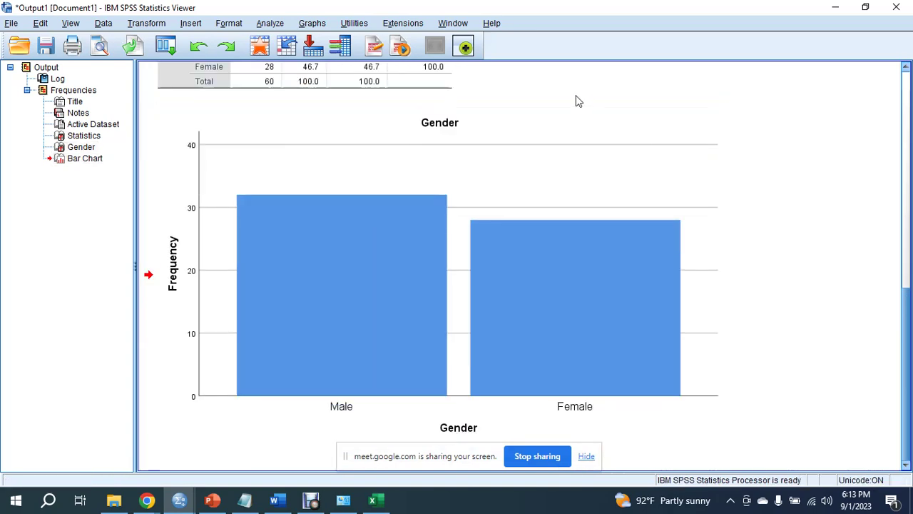
pyautogui.click(424, 346)
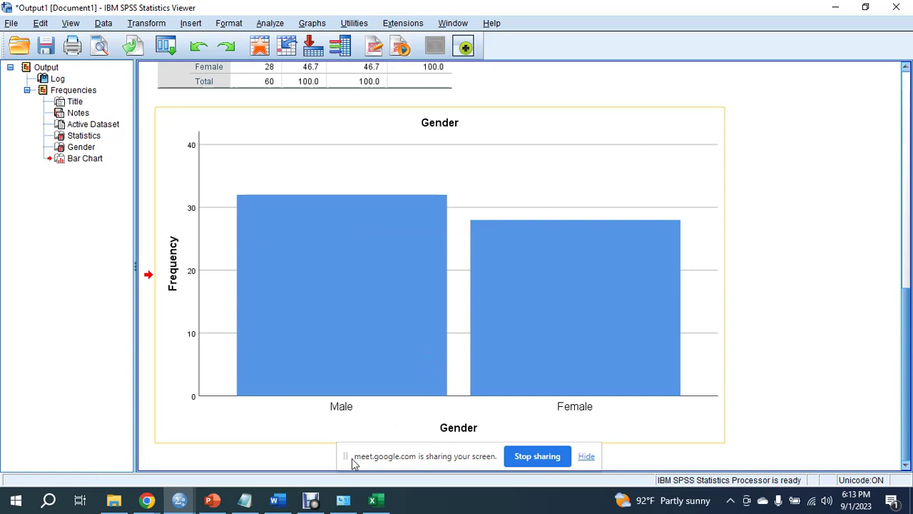
pyautogui.scroll(3, 423, 261)
pyautogui.click(295, 187)
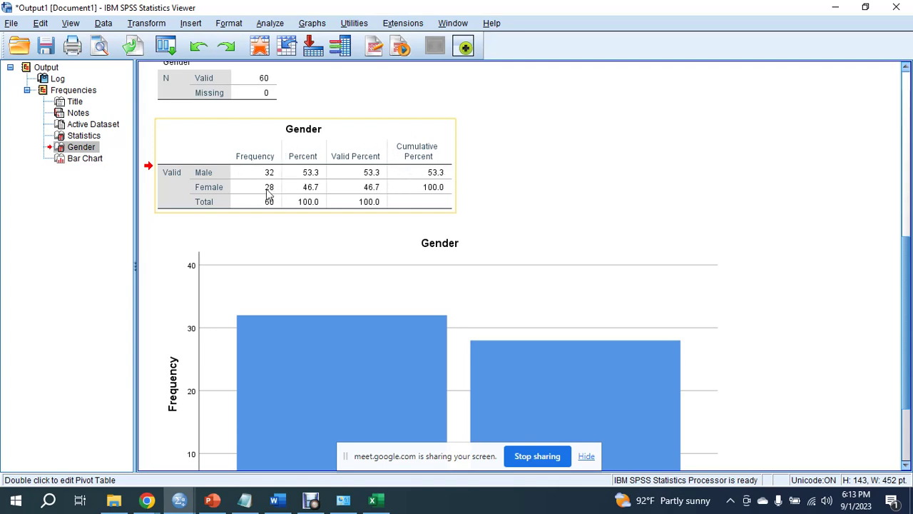
pyautogui.scroll(-3, 352, 188)
pyautogui.click(378, 218)
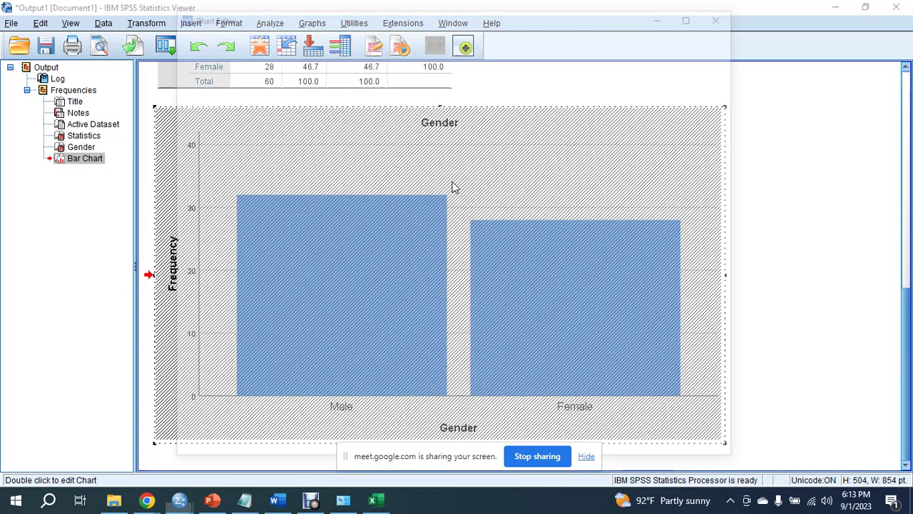
# Open the Gender bar chart in the Chart Editor and turn on data labels.
pyautogui.doubleClick(398, 214)
pyautogui.moveTo(344, 12); pyautogui.dragTo(295, 23)
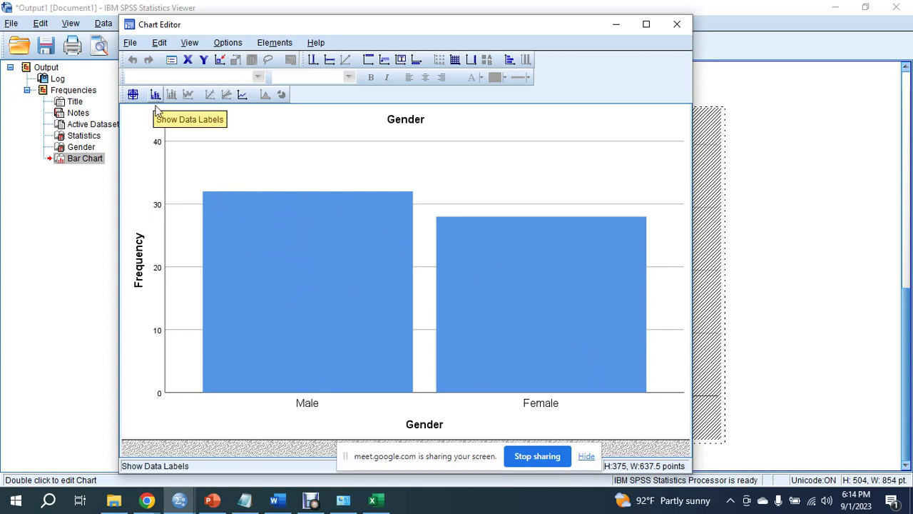
pyautogui.click(156, 95)
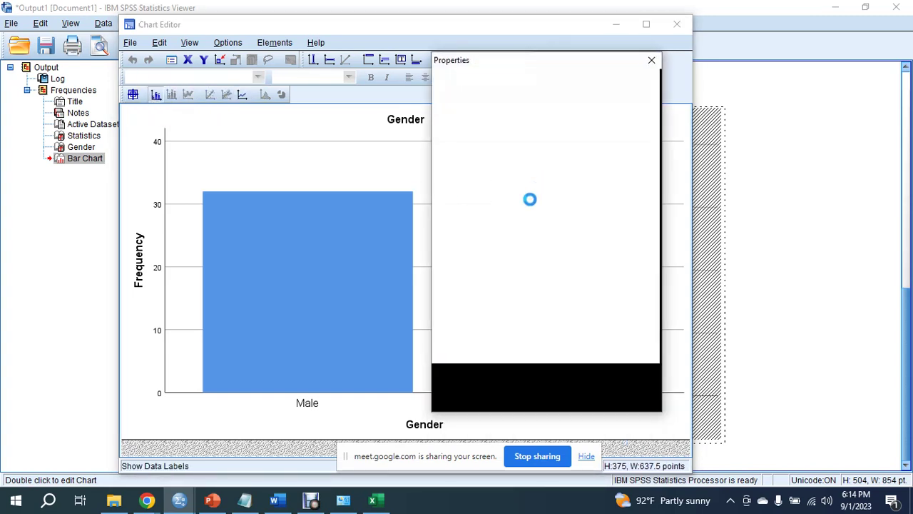
pyautogui.click(652, 61)
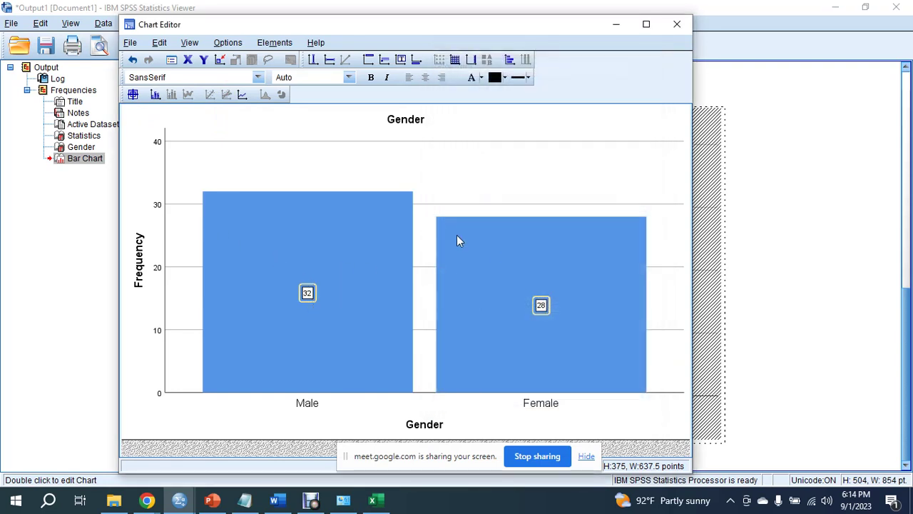
# Replace the Count labels with Percent (53.33% Male, 46.67% Female) and close the editor.
pyautogui.doubleClick(304, 296)
pyautogui.click(470, 152)
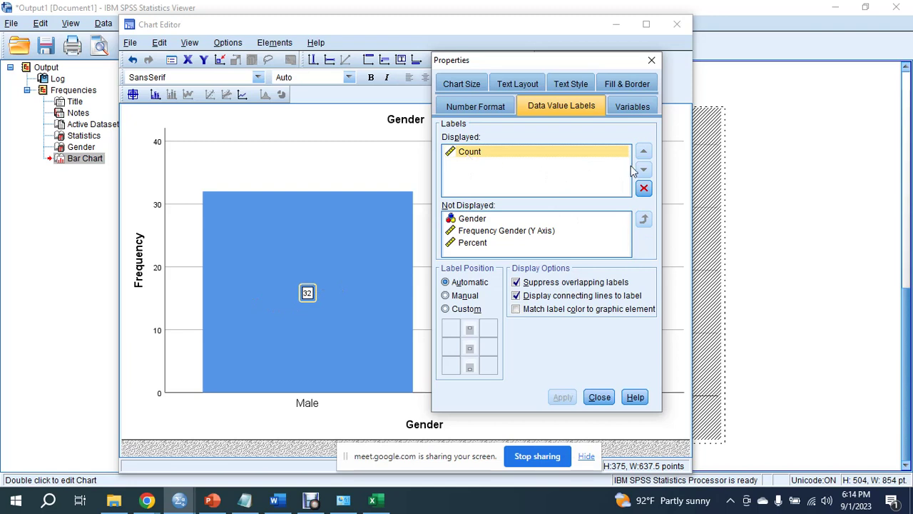
pyautogui.click(643, 188)
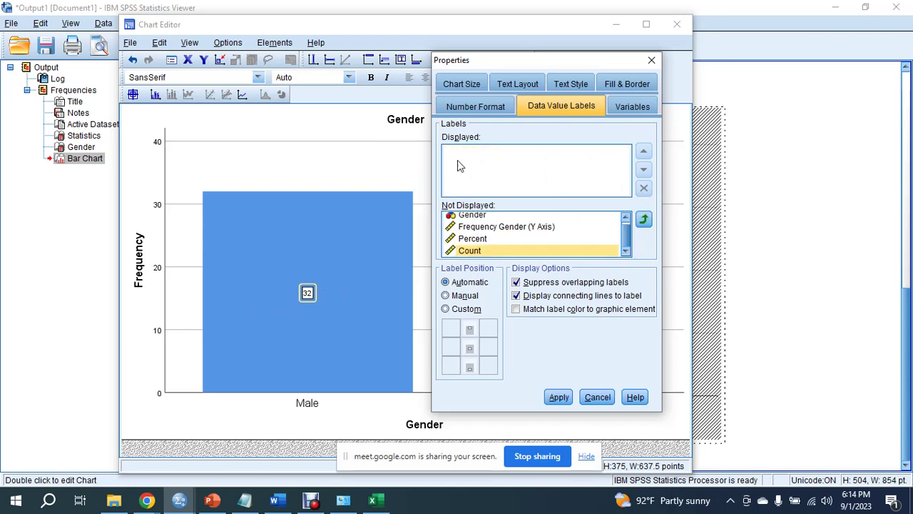
pyautogui.click(475, 241)
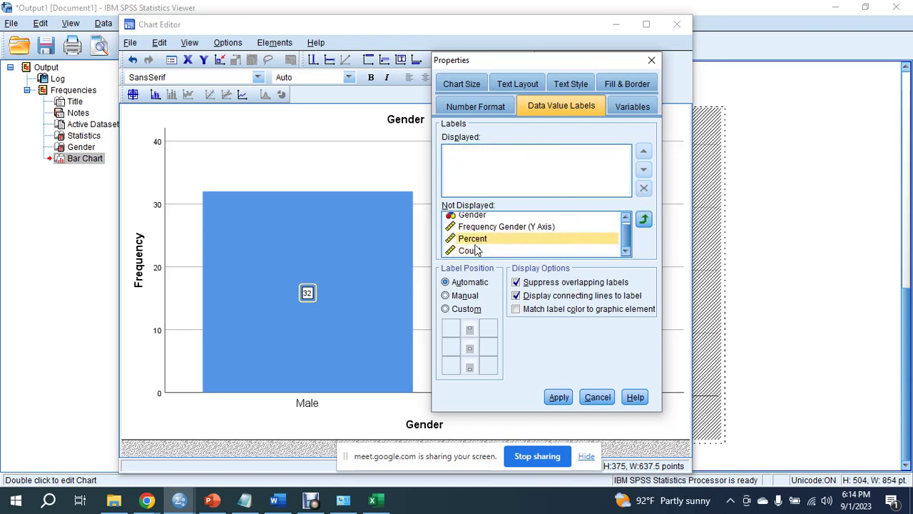
pyautogui.click(644, 218)
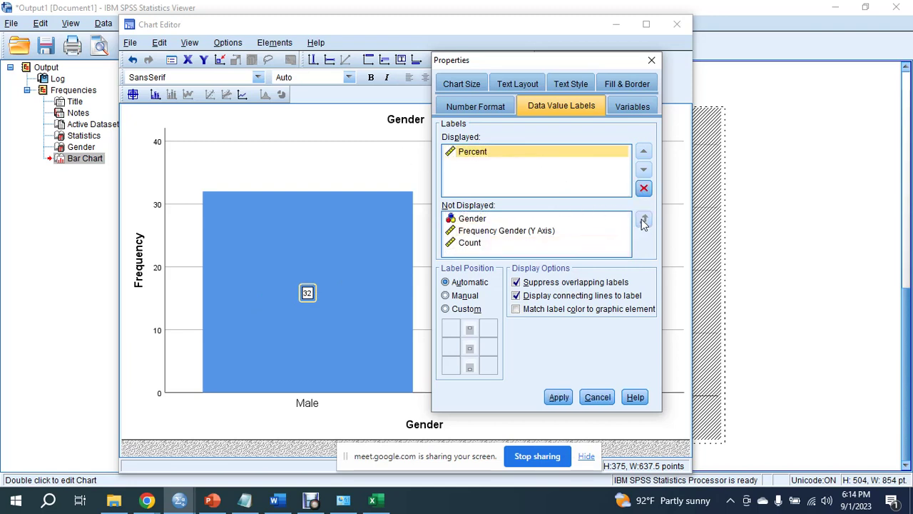
pyautogui.click(556, 398)
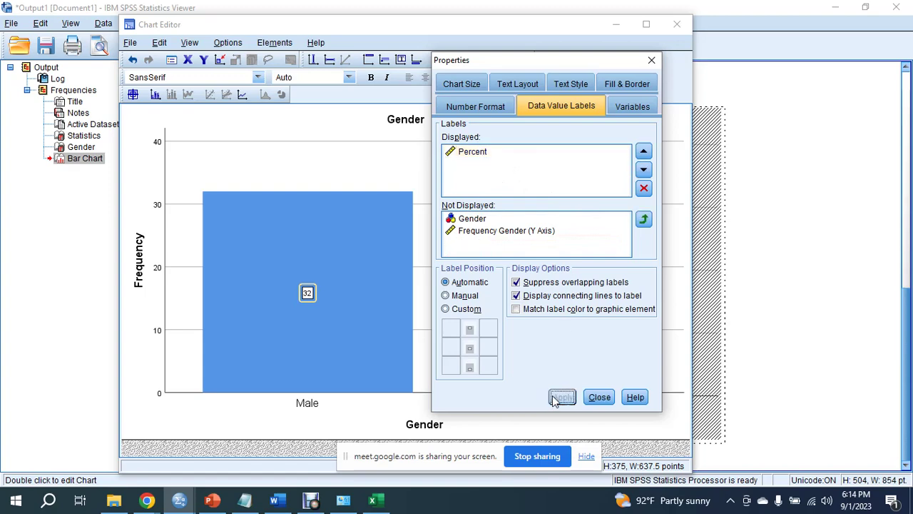
pyautogui.moveTo(608, 62); pyautogui.dragTo(805, 124)
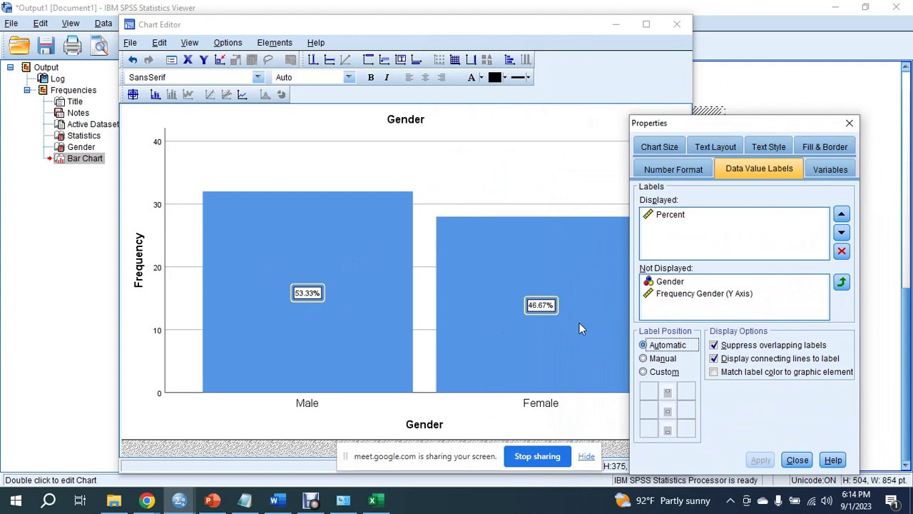
pyautogui.moveTo(743, 132); pyautogui.dragTo(671, 30)
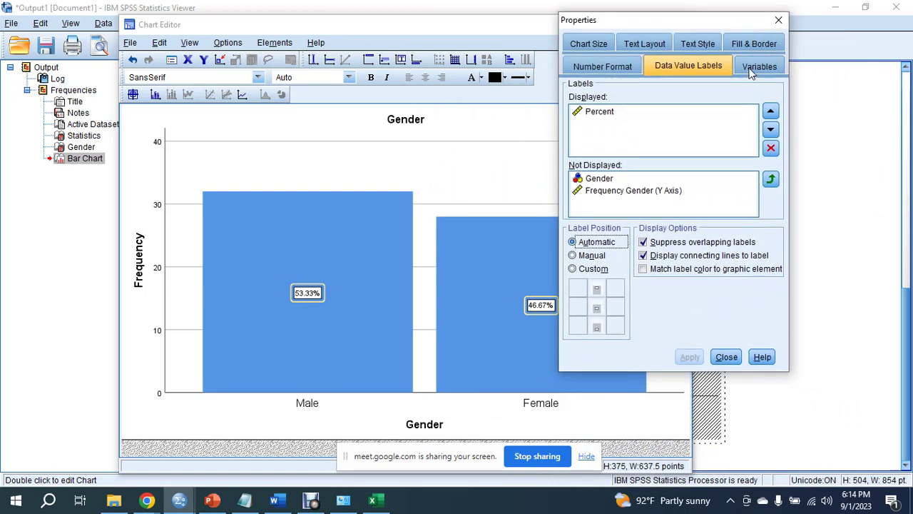
pyautogui.click(778, 20)
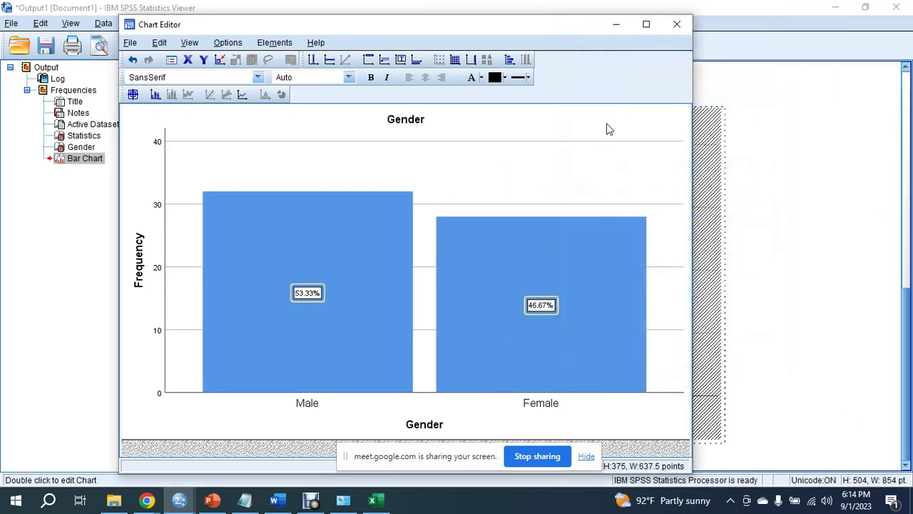
pyautogui.click(677, 25)
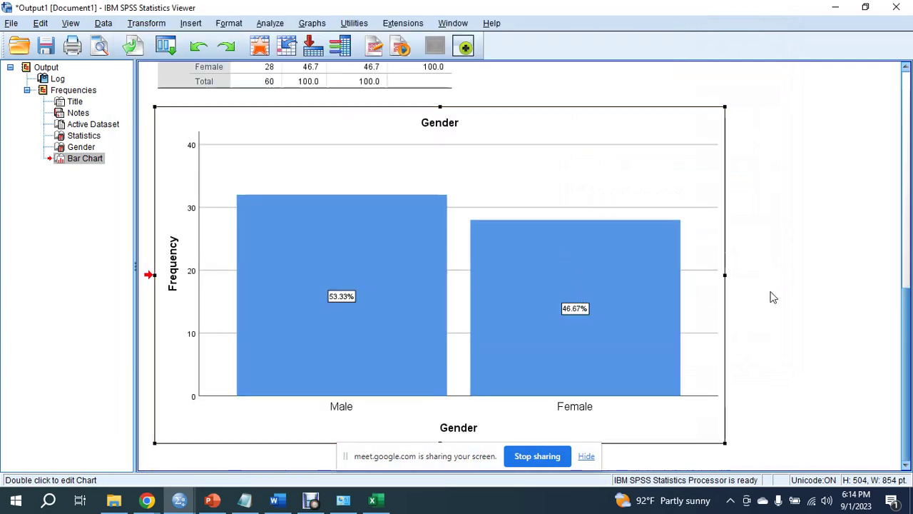
# Reopen the Frequencies dialog for Gender from the recently used dialogs.
pyautogui.rightClick(500, 267)
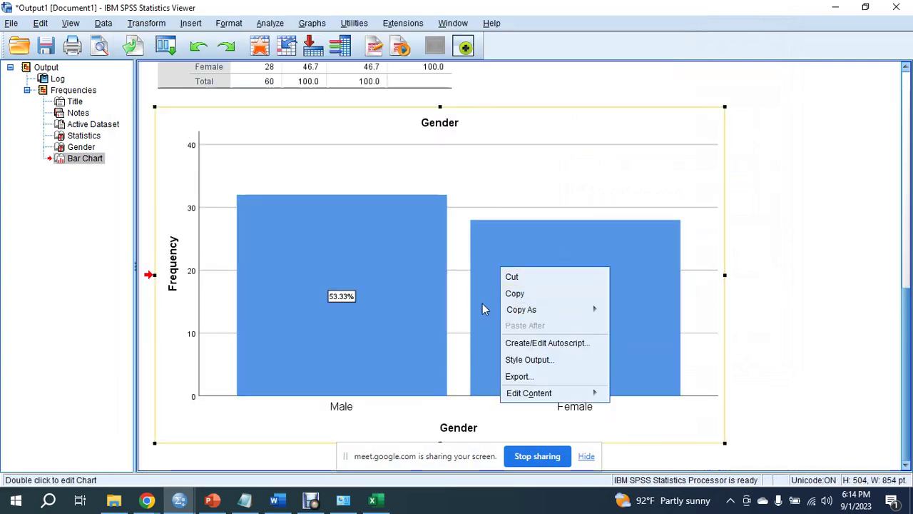
pyautogui.click(386, 277)
pyautogui.click(165, 48)
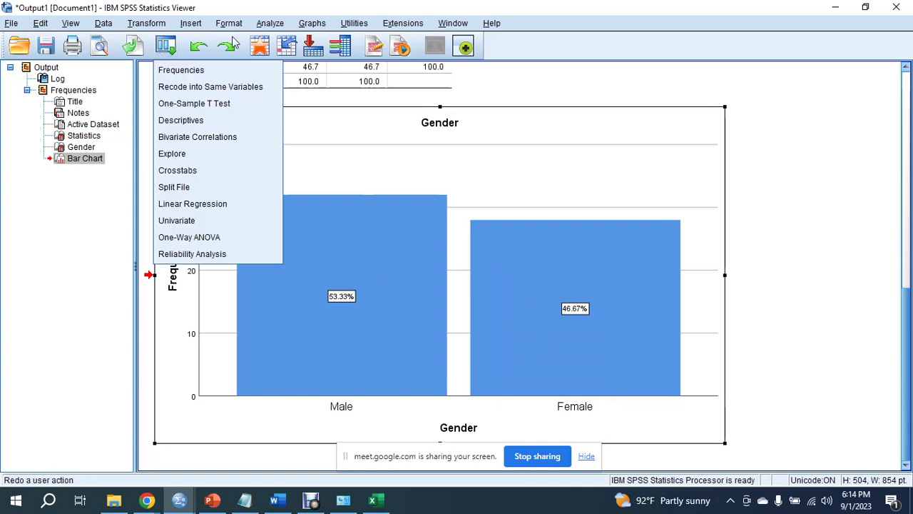
pyautogui.click(224, 7)
pyautogui.click(269, 23)
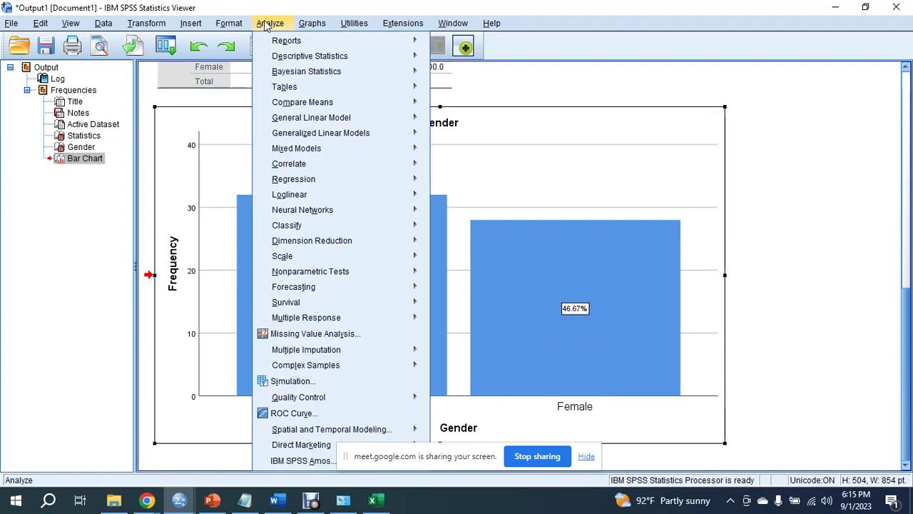
pyautogui.moveTo(190, 22)
pyautogui.click(351, 98)
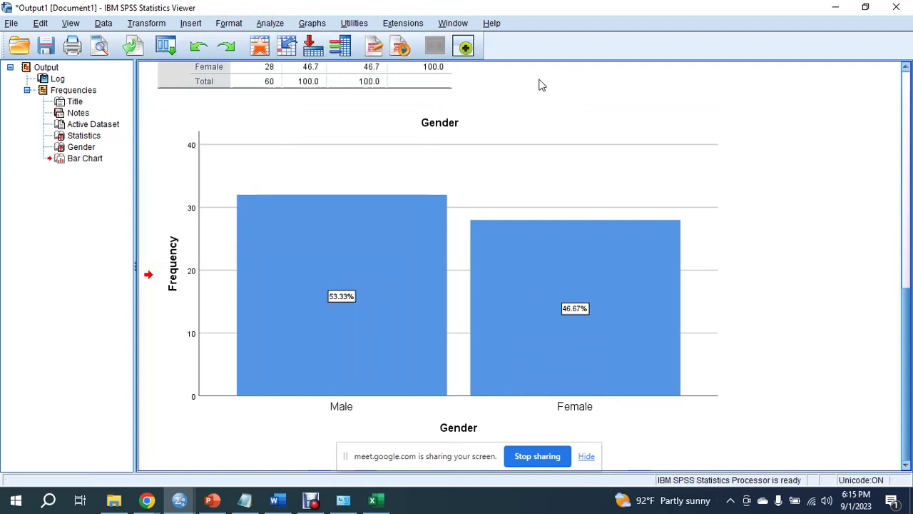
pyautogui.click(169, 47)
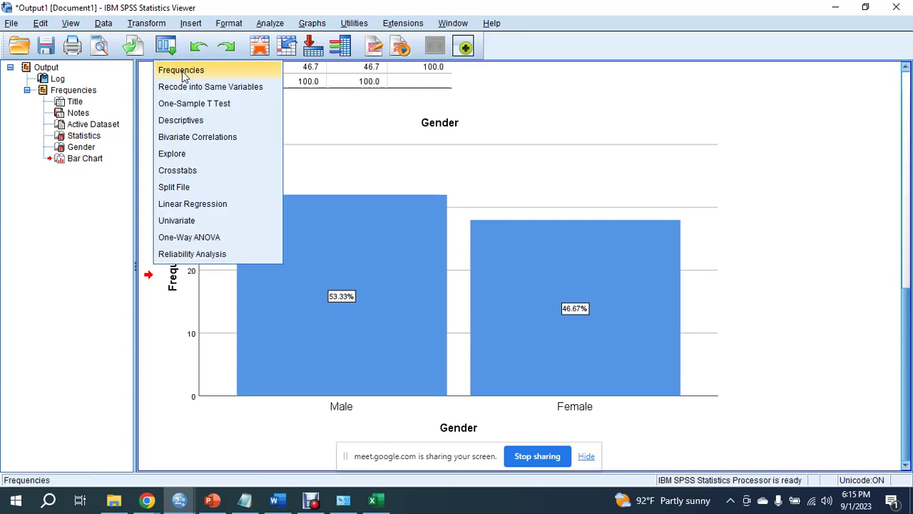
pyautogui.click(184, 72)
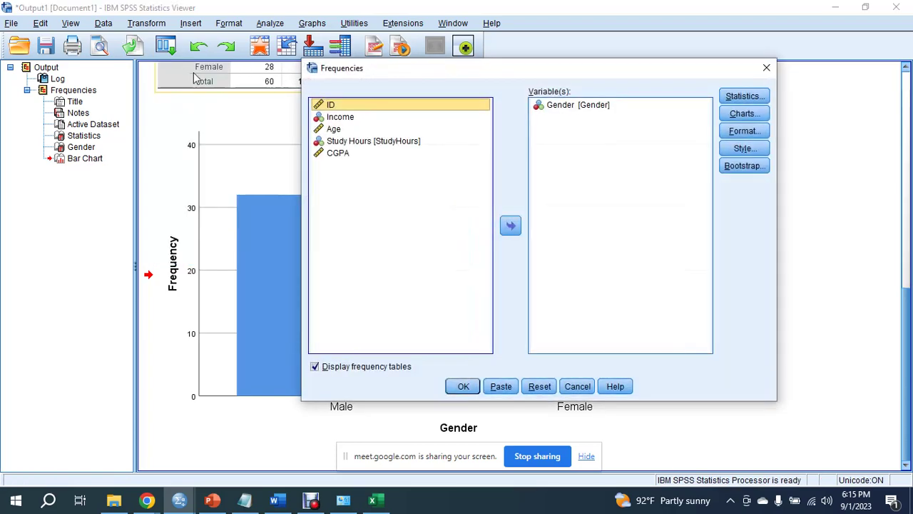
# Set the Gender chart type to Pie charts and confirm.
pyautogui.click(583, 108)
pyautogui.click(744, 113)
pyautogui.click(416, 227)
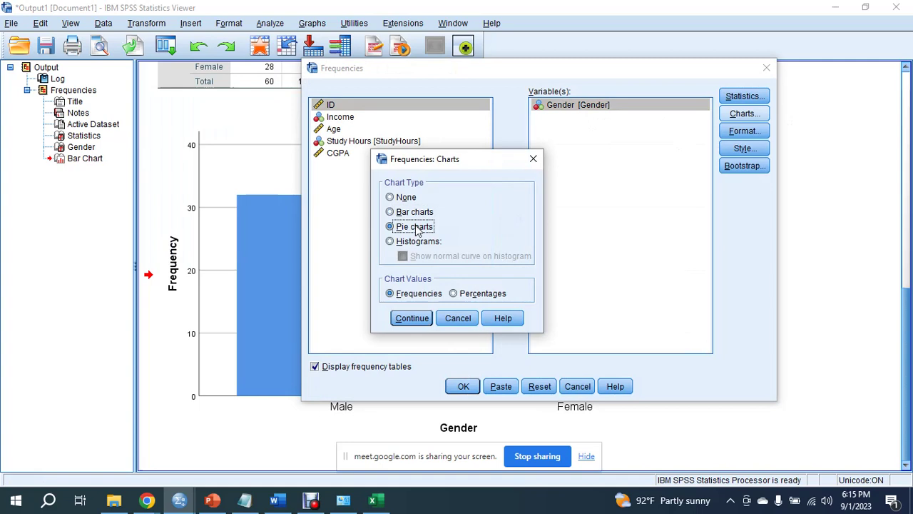
pyautogui.click(408, 243)
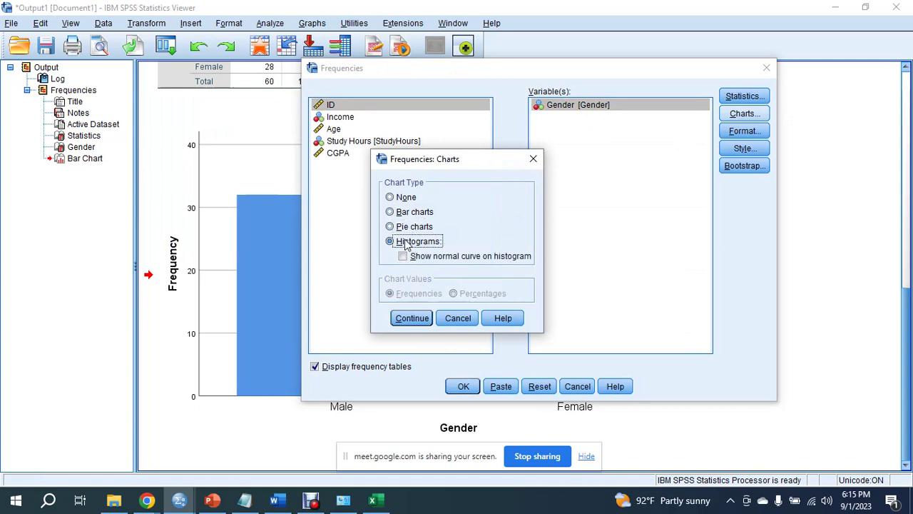
pyautogui.click(418, 229)
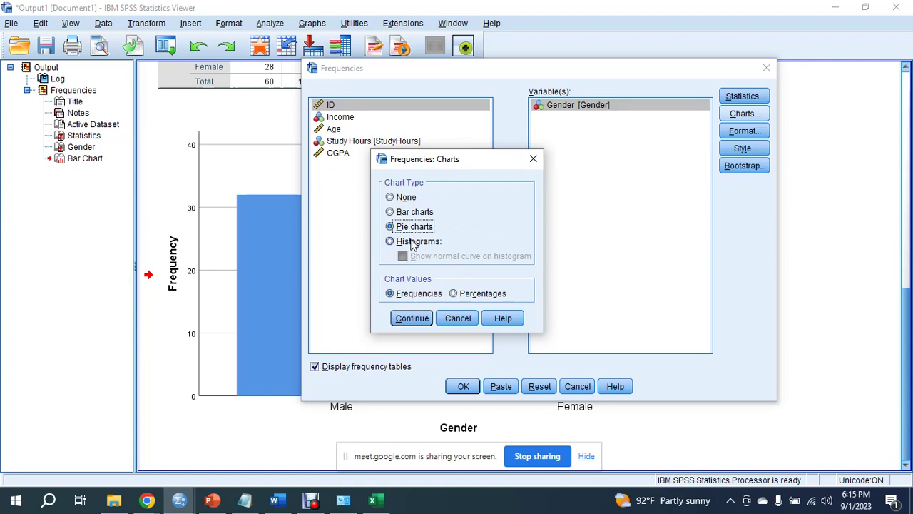
pyautogui.moveTo(443, 160); pyautogui.dragTo(559, 163)
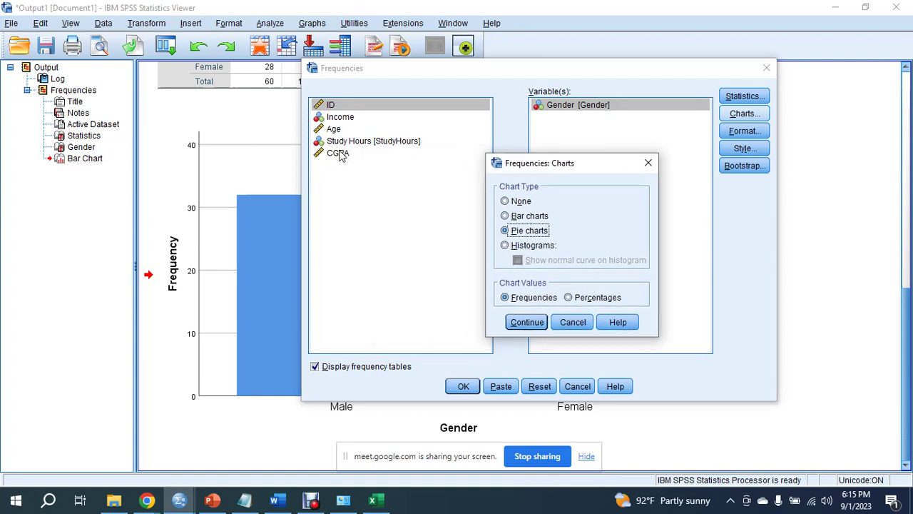
pyautogui.click(527, 321)
# Run the Gender frequency analysis and open the new pie chart in the Chart Editor.
pyautogui.click(463, 388)
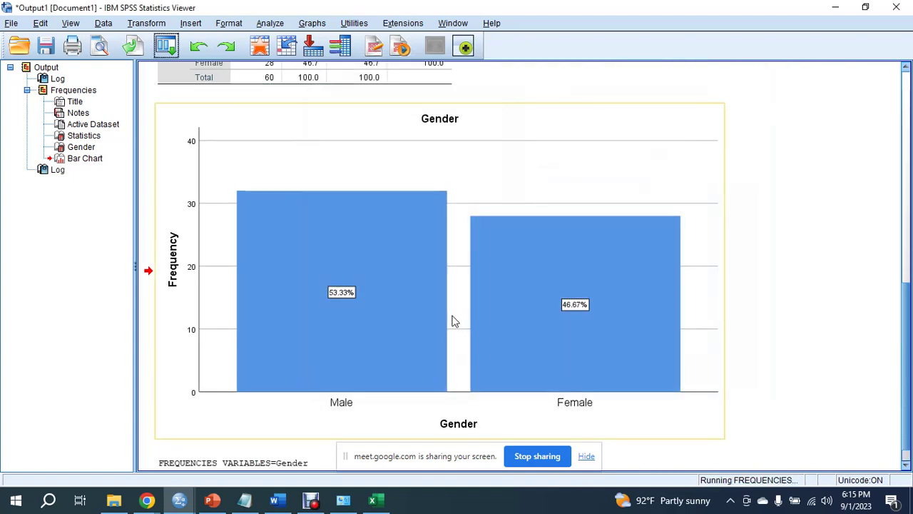
pyautogui.scroll(-5, 314, 246)
pyautogui.scroll(3, 335, 214)
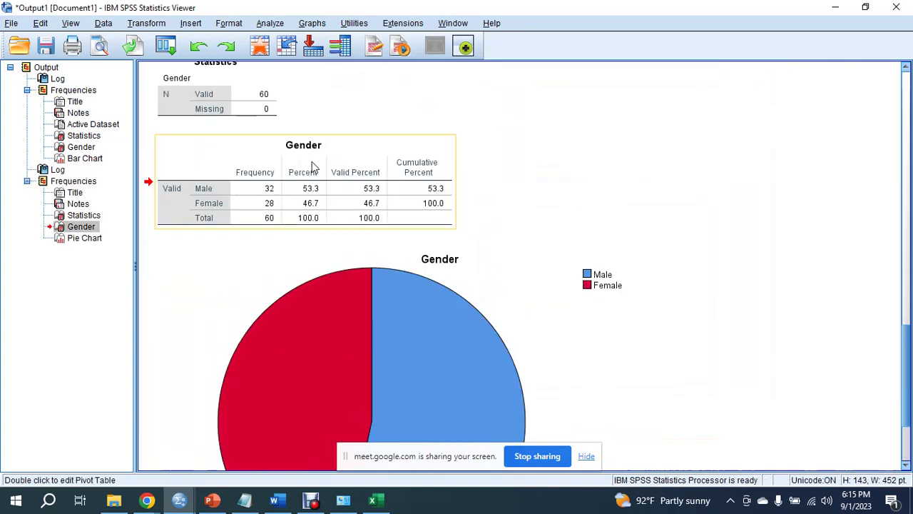
pyautogui.scroll(-3, 341, 189)
pyautogui.click(478, 221)
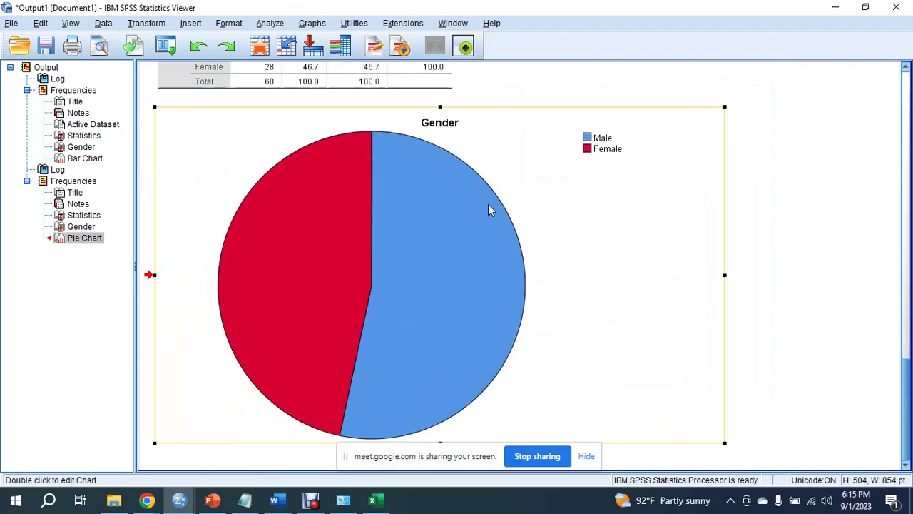
pyautogui.doubleClick(433, 270)
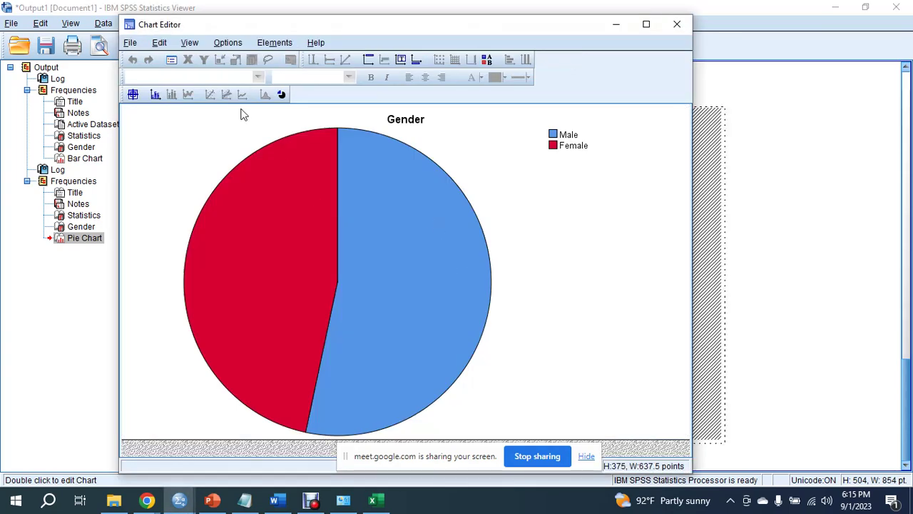
# Label the pie slices with Percent instead of Count (53.33%, 46.67%) and close the editor.
pyautogui.click(155, 95)
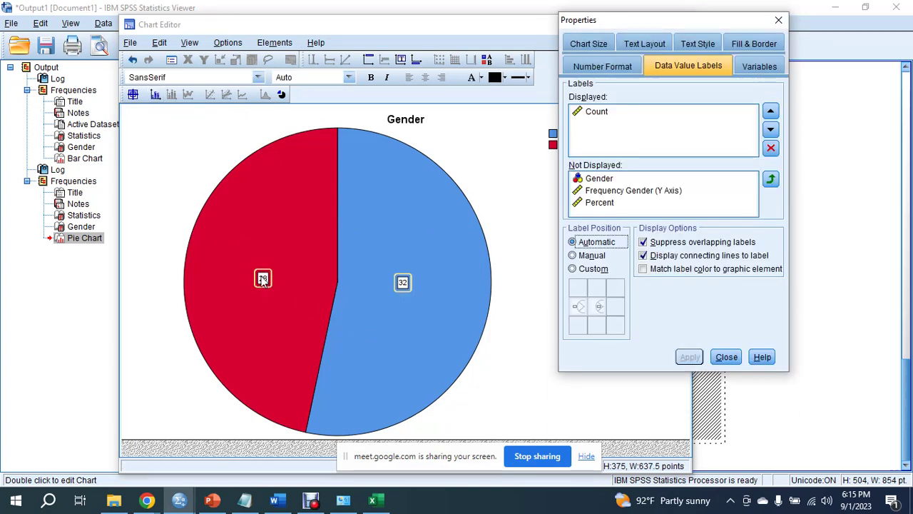
pyautogui.click(598, 114)
pyautogui.click(771, 147)
pyautogui.click(610, 198)
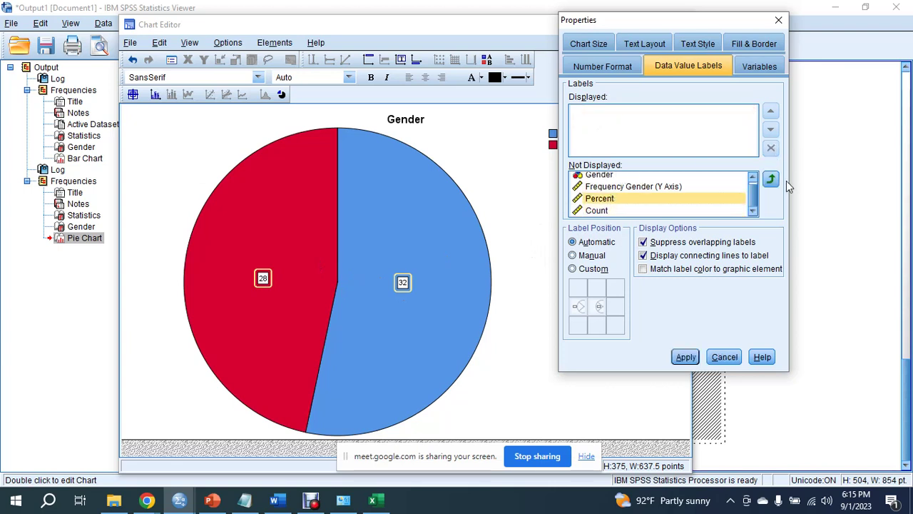
pyautogui.click(771, 179)
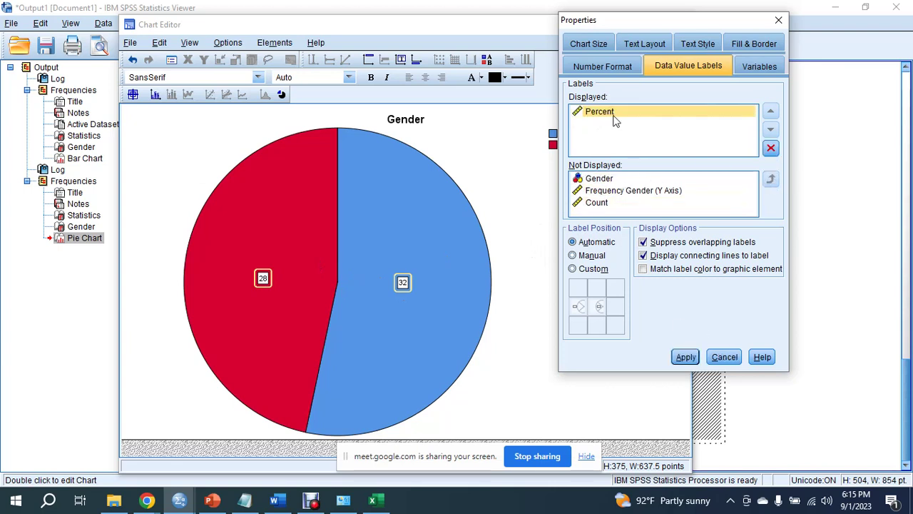
pyautogui.click(686, 357)
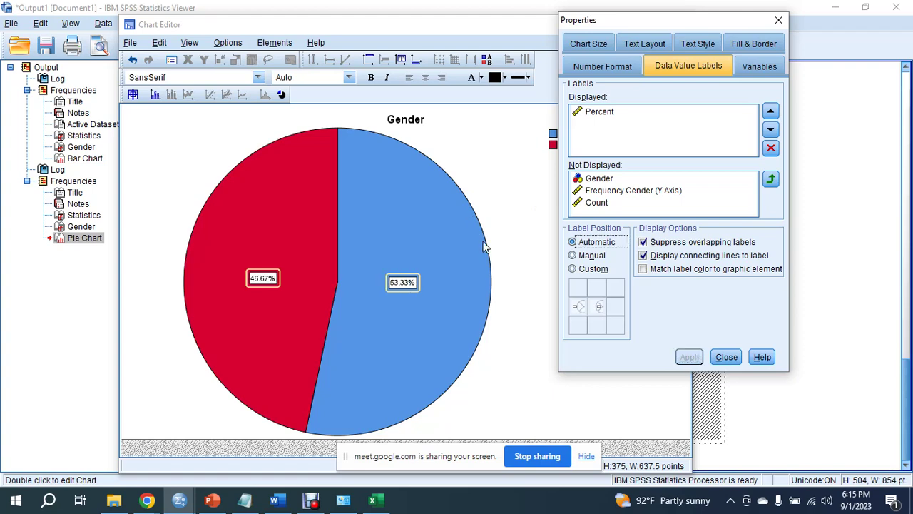
pyautogui.click(778, 20)
pyautogui.click(676, 25)
pyautogui.scroll(-5, 319, 325)
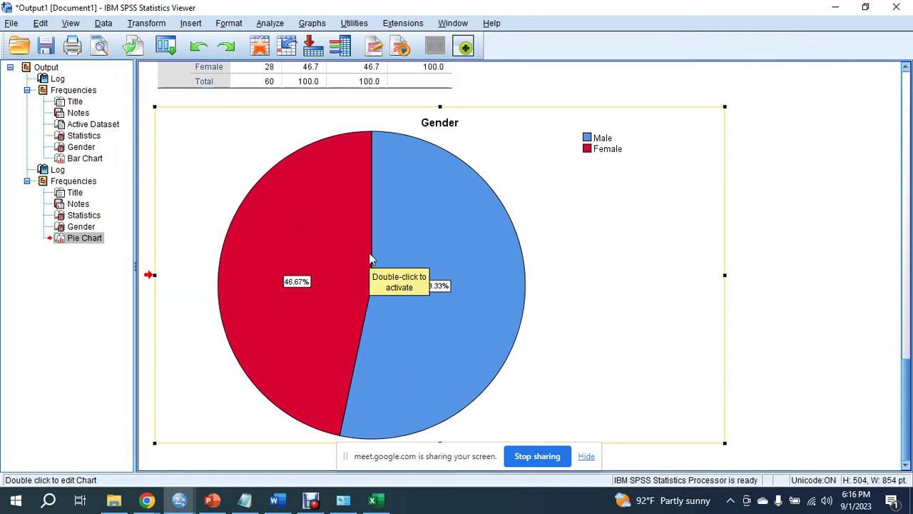
# In the Word report, review Table 1's gender frequency and percent figures.
pyautogui.click(277, 500)
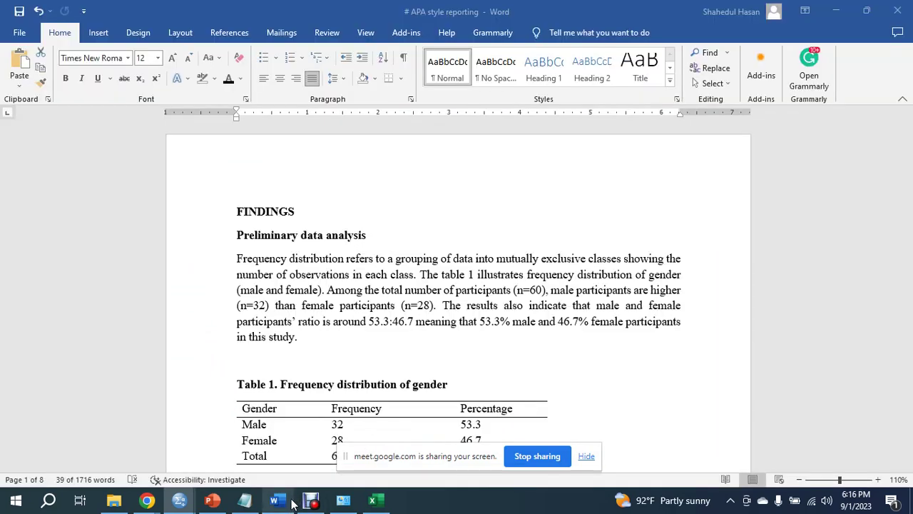
pyautogui.click(304, 350)
pyautogui.scroll(-4, 342, 307)
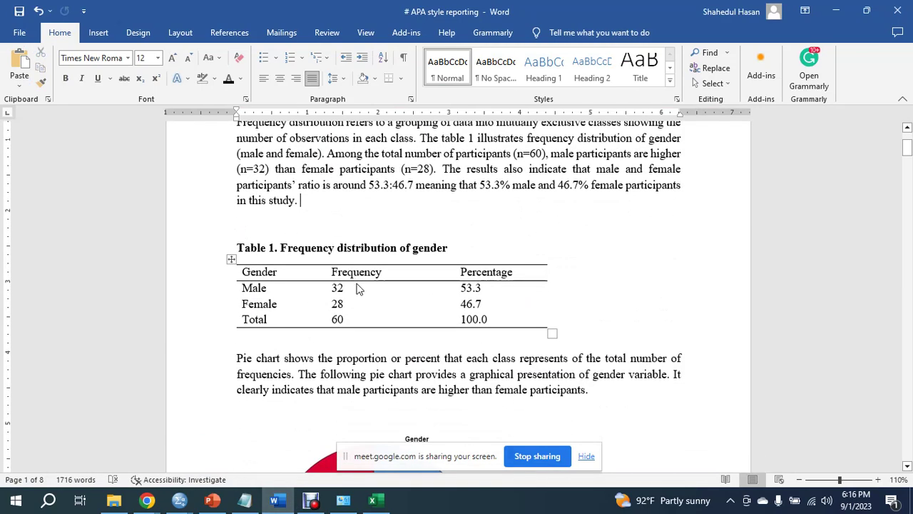
pyautogui.click(359, 285)
pyautogui.scroll(2, 360, 283)
pyautogui.scroll(1, 360, 283)
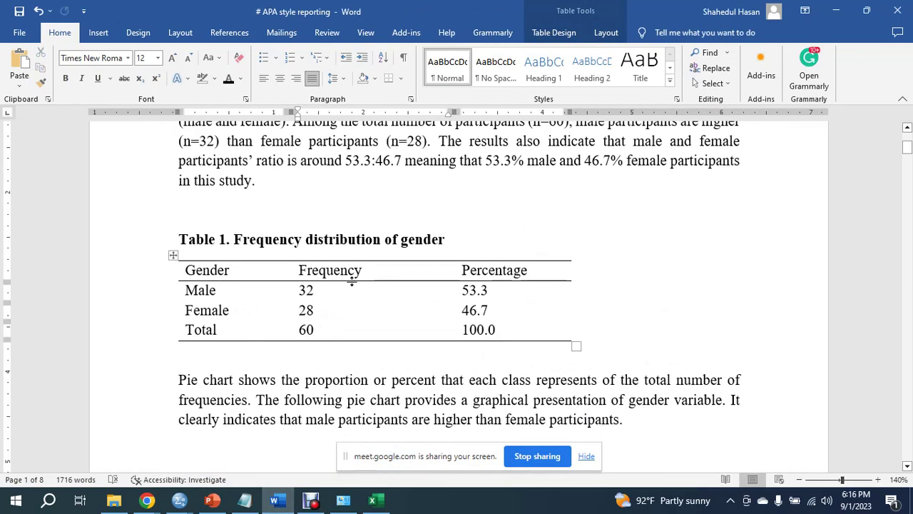
pyautogui.scroll(3, 351, 282)
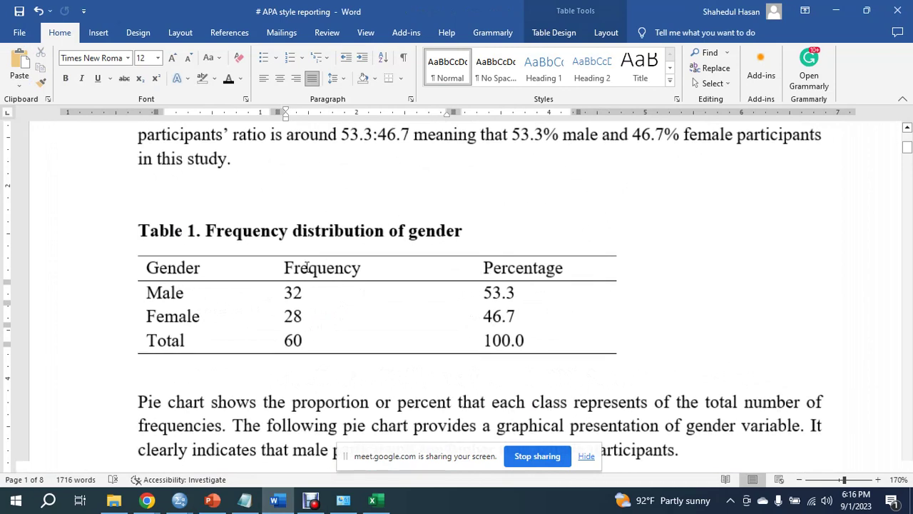
pyautogui.click(307, 266)
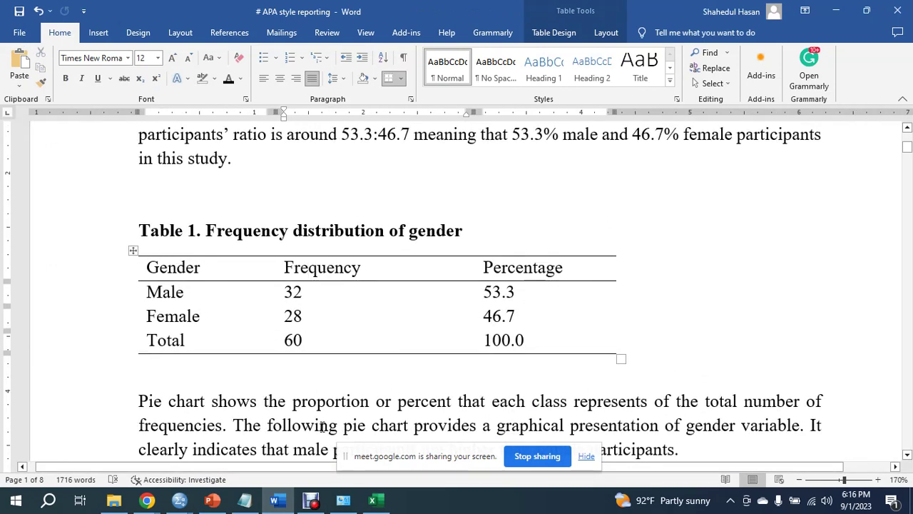
# Return to the SPSS Output1 window showing the Gender frequency table.
pyautogui.moveTo(179, 499)
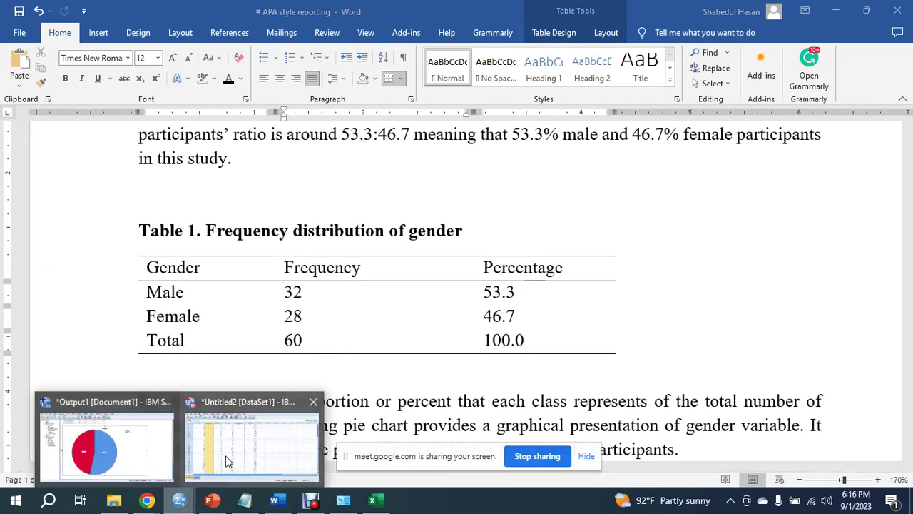
pyautogui.click(149, 451)
pyautogui.scroll(1, 310, 292)
# Cut the Gender frequency table and paste it back above the pie chart.
pyautogui.rightClick(311, 197)
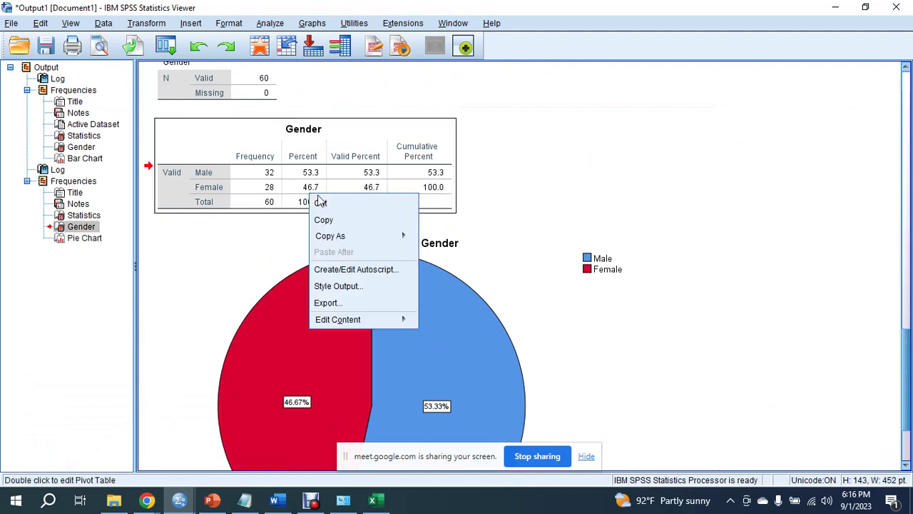
pyautogui.click(339, 212)
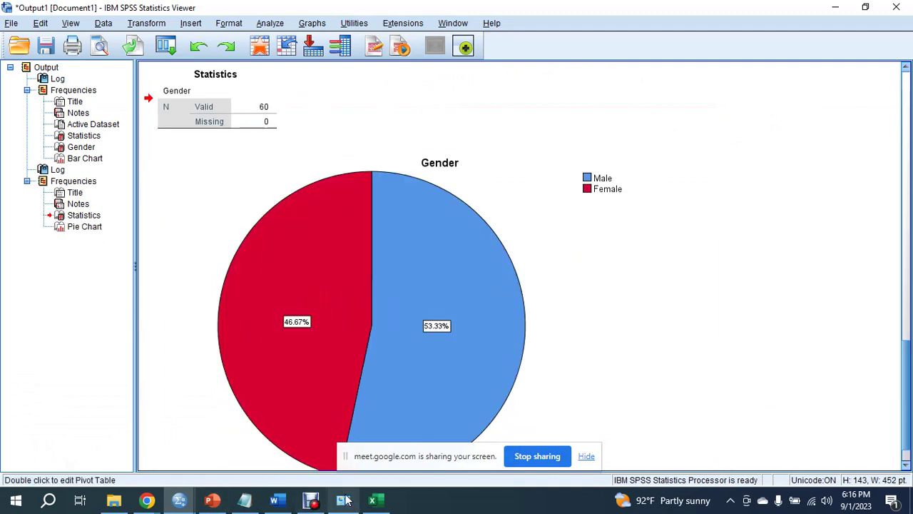
pyautogui.click(466, 209)
pyautogui.hotkey('ctrl', 'v')
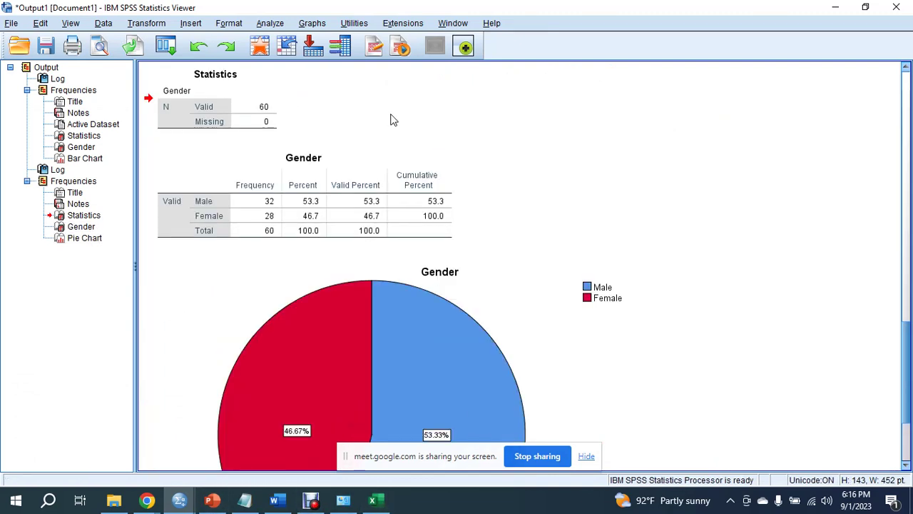
# Copy the Gender frequency table and switch to the Word report.
pyautogui.rightClick(252, 217)
pyautogui.click(316, 241)
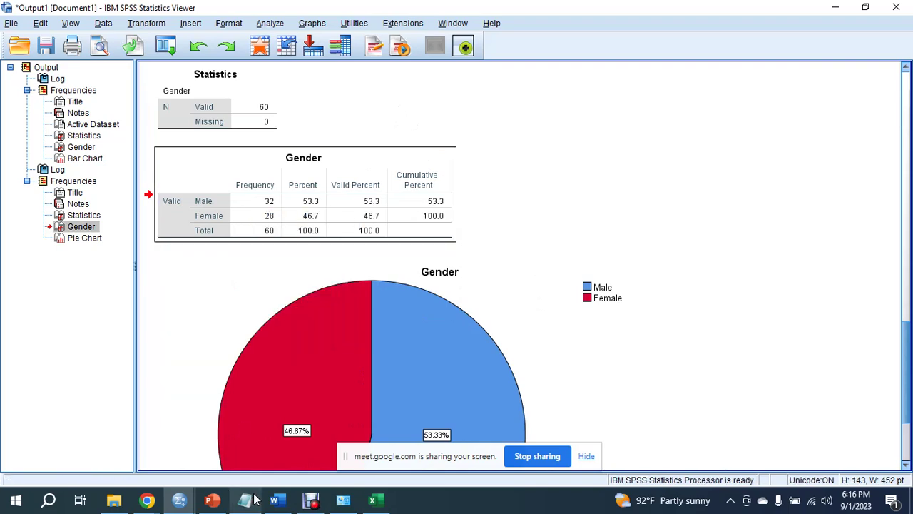
pyautogui.click(280, 500)
# Paste the SPSS Gender table into a new paragraph below Table 1.
pyautogui.click(202, 379)
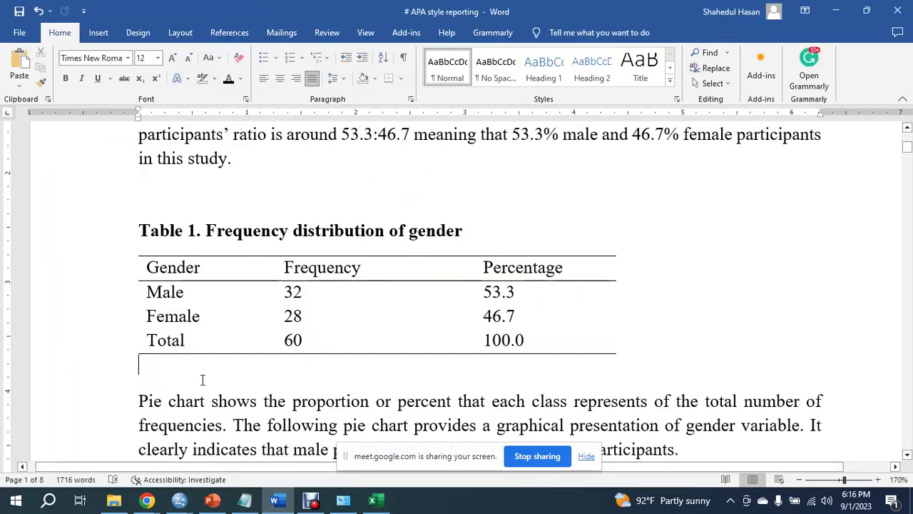
pyautogui.press('Return')
pyautogui.hotkey('ctrl', 'v')
pyautogui.scroll(1, 309, 293)
pyautogui.scroll(-1, 310, 293)
pyautogui.scroll(-1, 389, 292)
pyautogui.click(391, 297)
pyautogui.keyDown('ctrl'); pyautogui.scroll(-2, 380, 306); pyautogui.keyUp('ctrl')
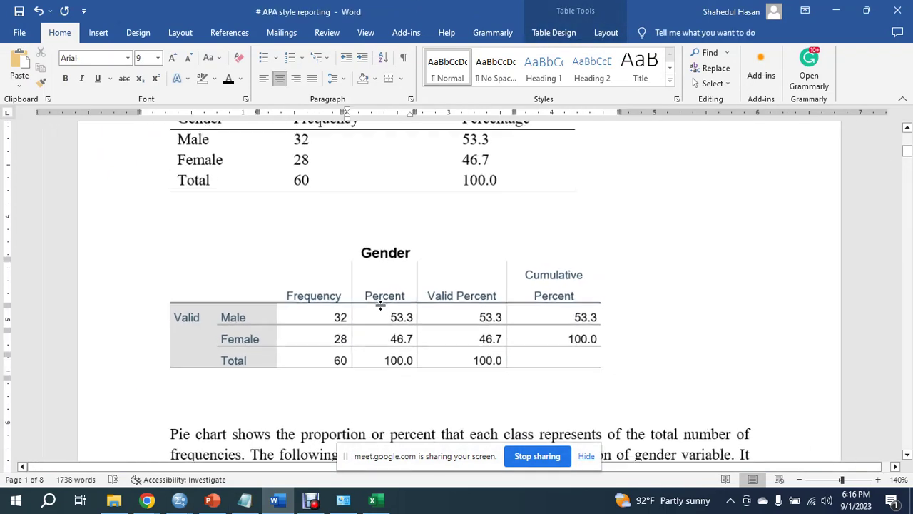
# Give the pasted table full grid borders and delete its Gender title row.
pyautogui.click(439, 329)
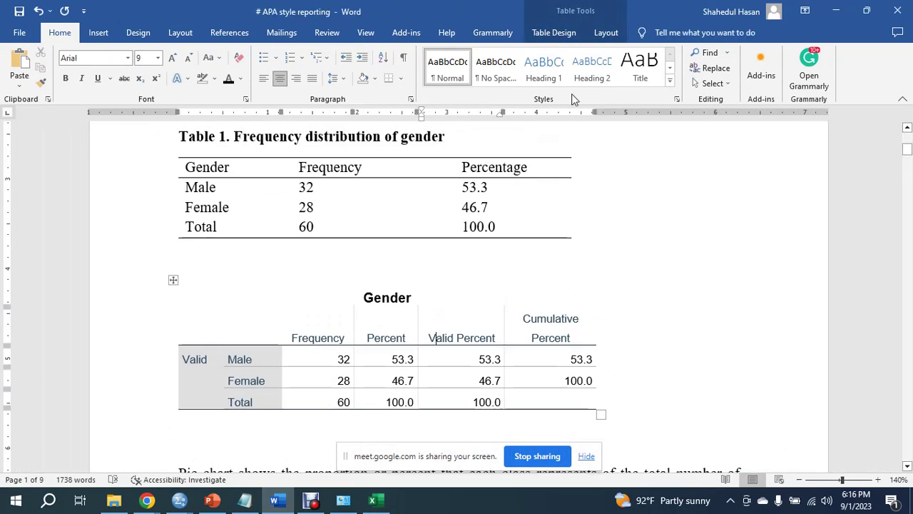
pyautogui.click(554, 32)
pyautogui.click(178, 74)
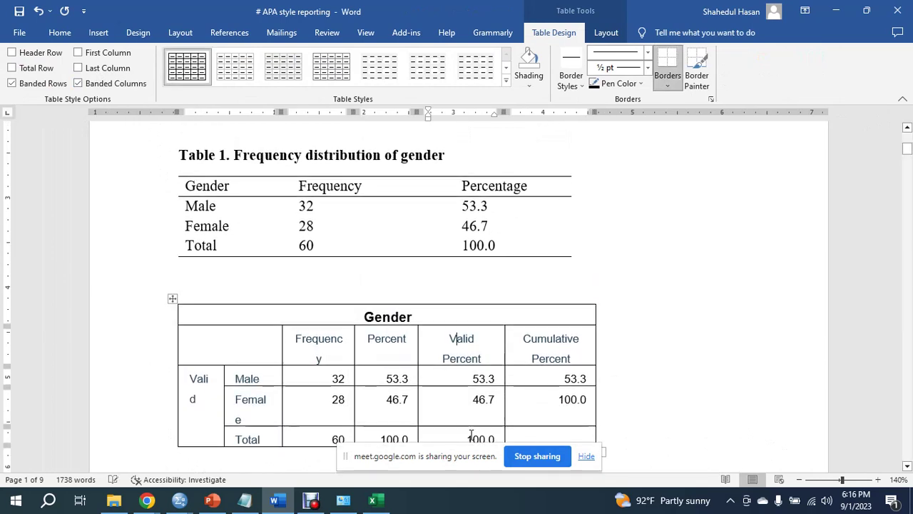
pyautogui.scroll(-1, 411, 331)
pyautogui.scroll(1, 371, 251)
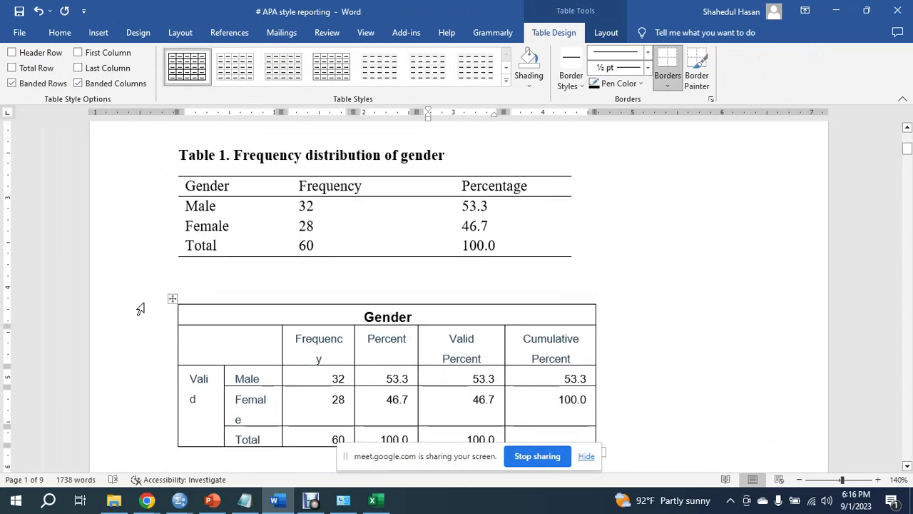
pyautogui.click(179, 319)
pyautogui.press('BackSpace')
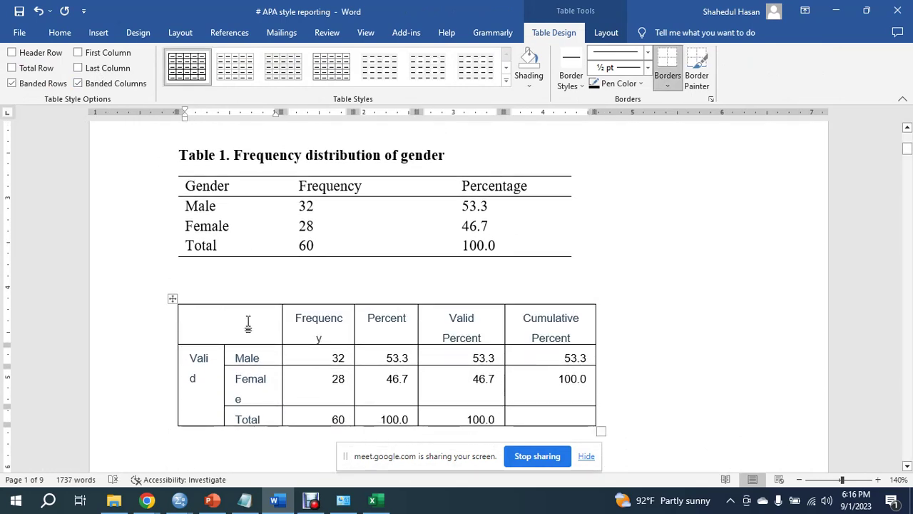
# Split the header's first cell with a drawn border and delete the Valid column cells.
pyautogui.click(242, 347)
pyautogui.click(607, 33)
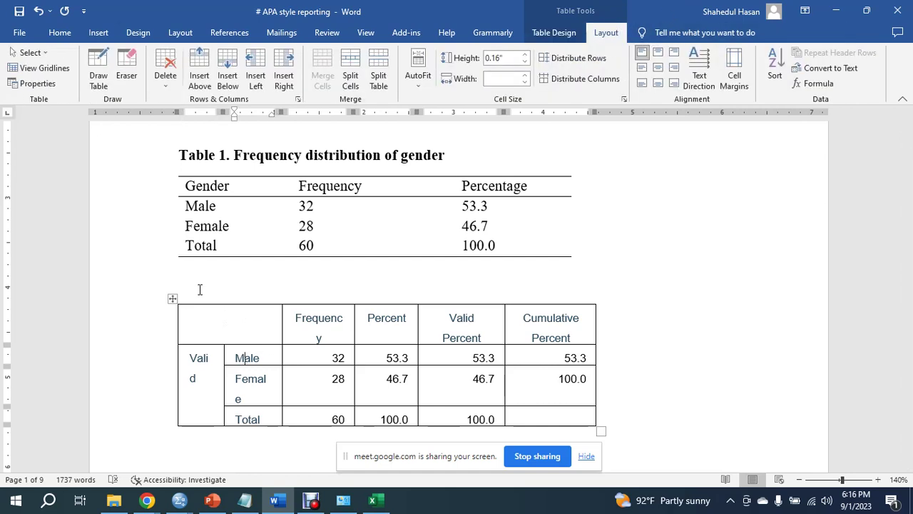
pyautogui.click(98, 76)
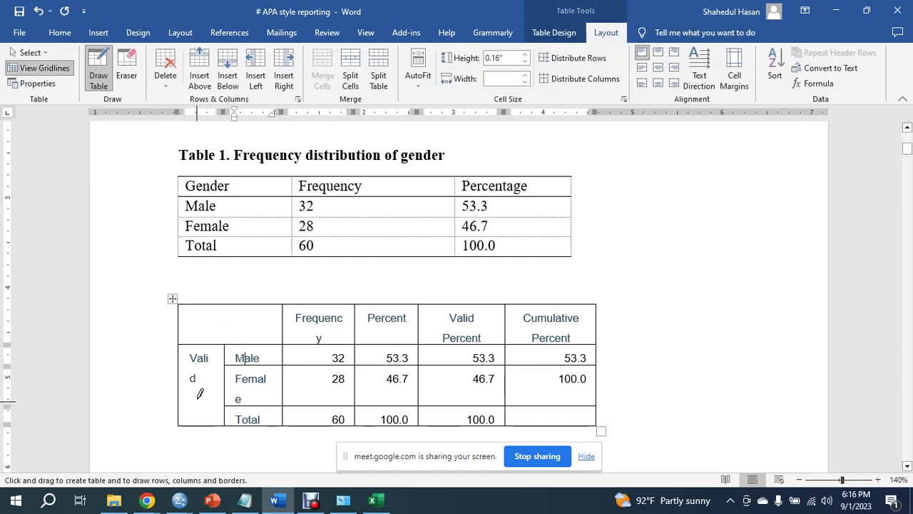
pyautogui.moveTo(224, 351)
pyautogui.mouseDown()
pyautogui.moveTo(228, 300)
pyautogui.moveTo(223, 329)
pyautogui.mouseUp()
pyautogui.press('Escape')
pyautogui.click(192, 335)
pyautogui.keyDown('shift'); pyautogui.click(214, 369); pyautogui.keyUp('shift')
pyautogui.press('BackSpace')
pyautogui.press('Return')
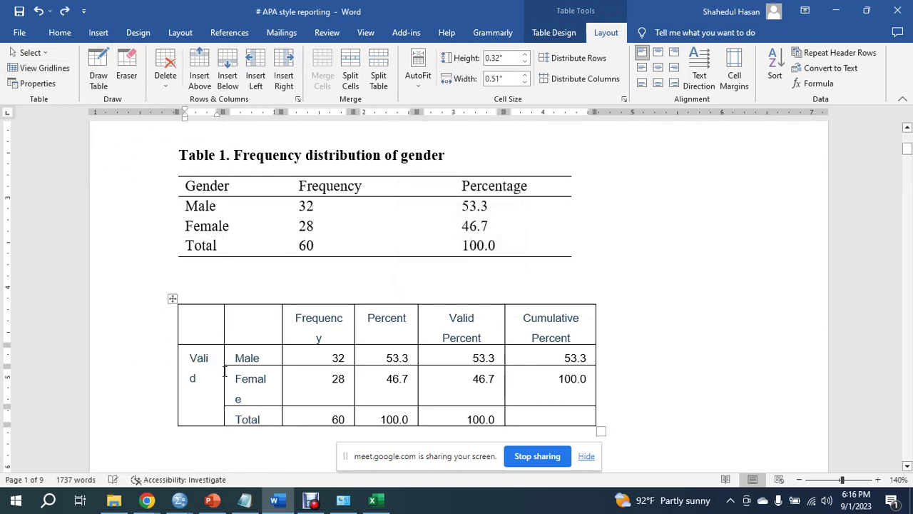
# Delete the Valid Percent and Cumulative Percent columns, leaving Frequency and Percent.
pyautogui.scroll(-3, 228, 375)
pyautogui.moveTo(556, 343); pyautogui.dragTo(650, 322)
pyautogui.moveTo(448, 247); pyautogui.dragTo(585, 311)
pyautogui.press('BackSpace')
pyautogui.write('\\')
pyautogui.press('Return')
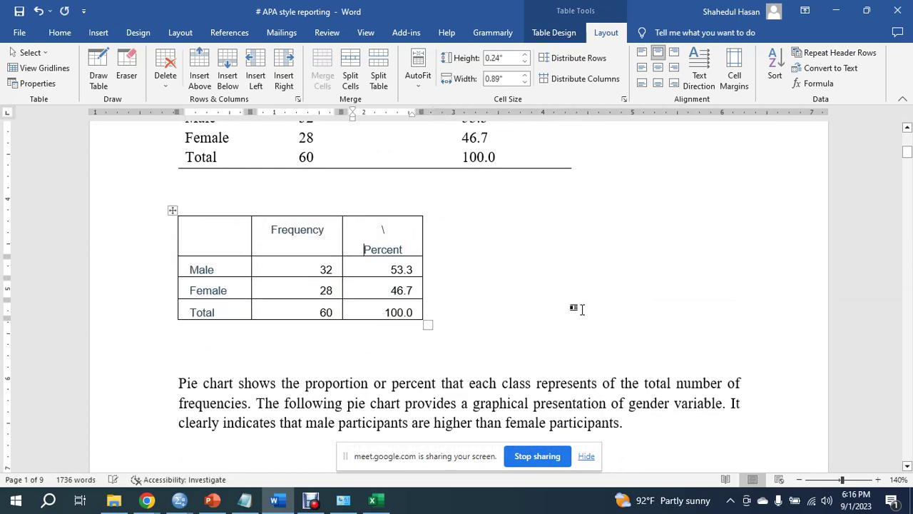
pyautogui.press('BackSpace')
pyautogui.press('BackSpace')
pyautogui.scroll(4, 475, 312)
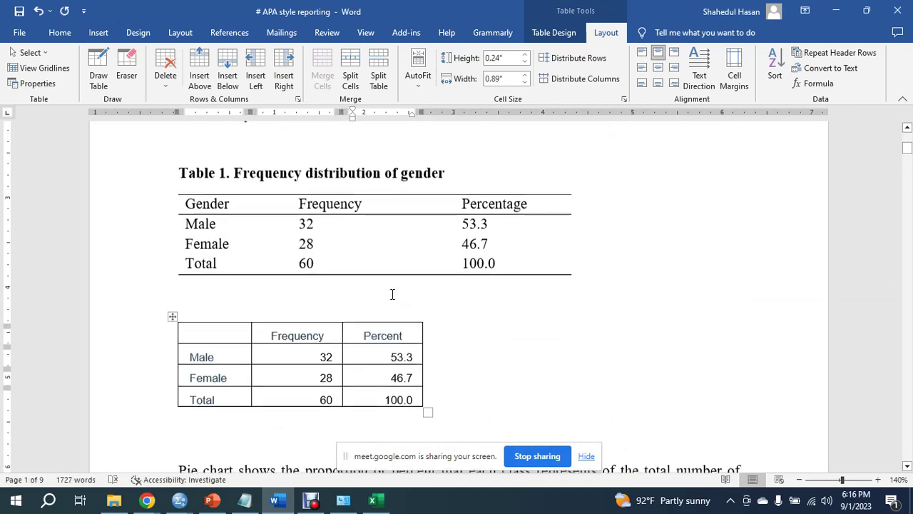
pyautogui.scroll(-1, 389, 293)
pyautogui.click(208, 319)
# Head the second table's first column 'Gender' and widen the table.
pyautogui.write('G')
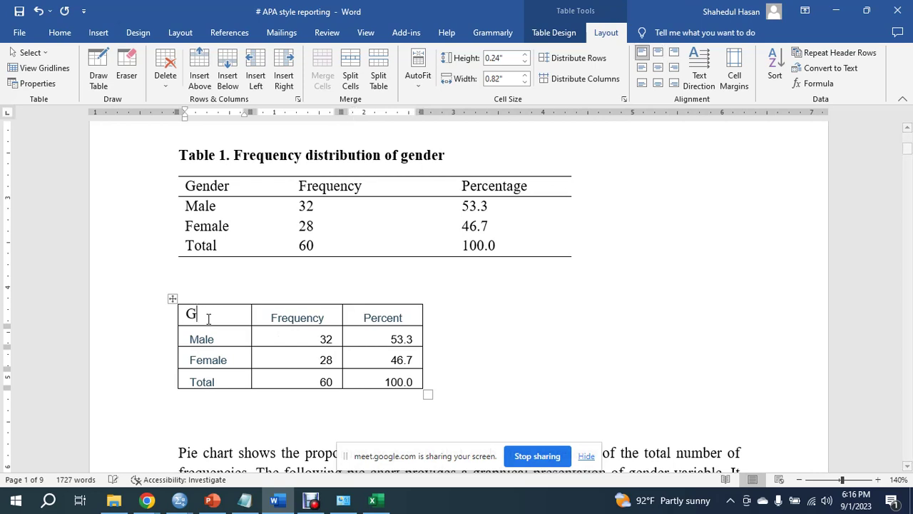
pyautogui.write('ender')
pyautogui.moveTo(425, 394); pyautogui.dragTo(603, 342)
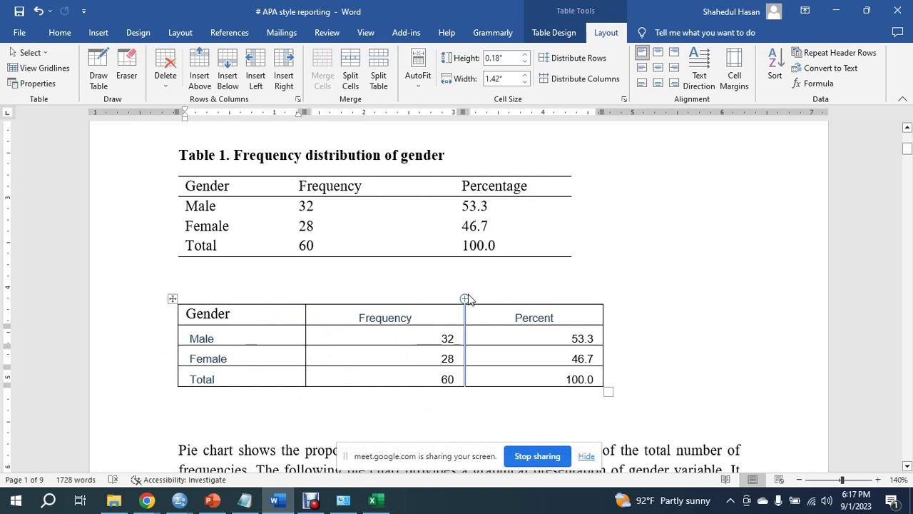
pyautogui.click(173, 298)
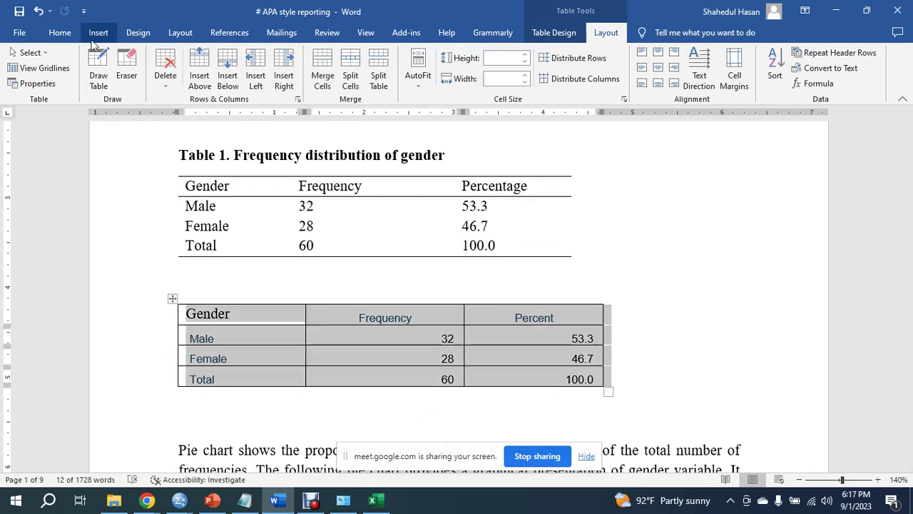
# Format the second table's text as black Times New Roman, size 12.
pyautogui.click(60, 32)
pyautogui.click(107, 57)
pyautogui.write('Times New Roman')
pyautogui.press('Return')
pyautogui.click(139, 58)
pyautogui.write('12')
pyautogui.press('Return')
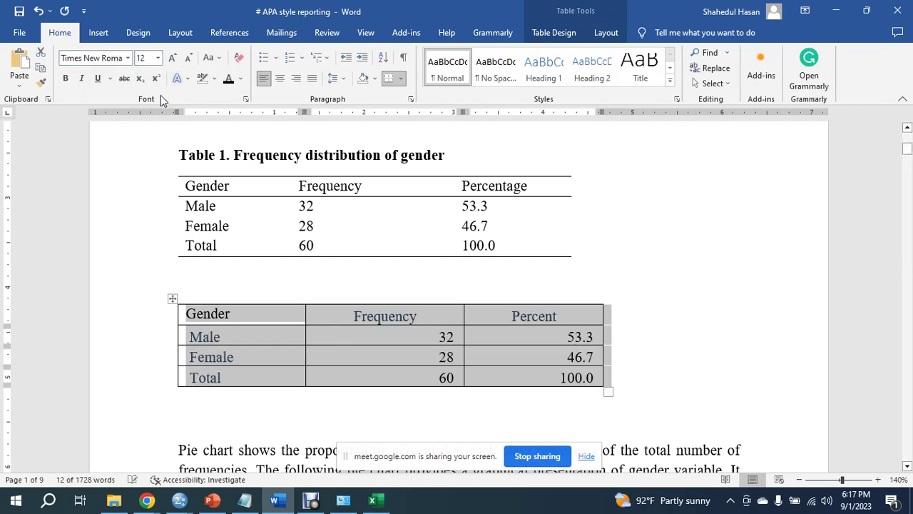
pyautogui.click(241, 79)
pyautogui.click(239, 134)
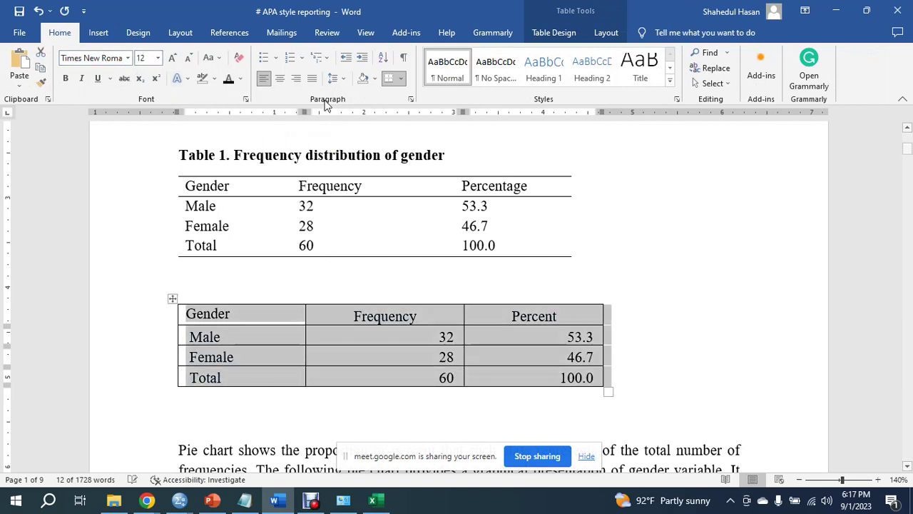
# Reselect the second table and place the caret inside Table 1.
pyautogui.click(397, 218)
pyautogui.click(376, 316)
pyautogui.click(174, 302)
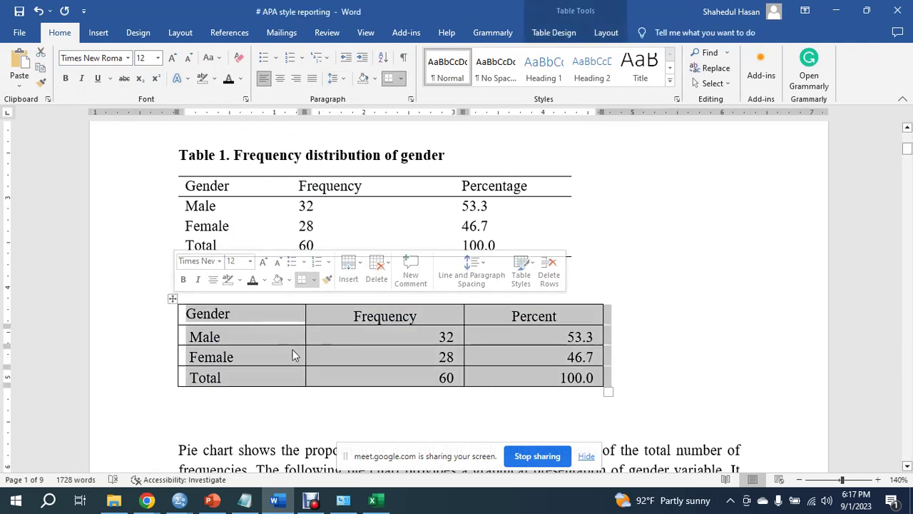
pyautogui.click(315, 209)
# Centre the headings and figures of Table 1's Frequency and Percentage columns.
pyautogui.click(174, 171)
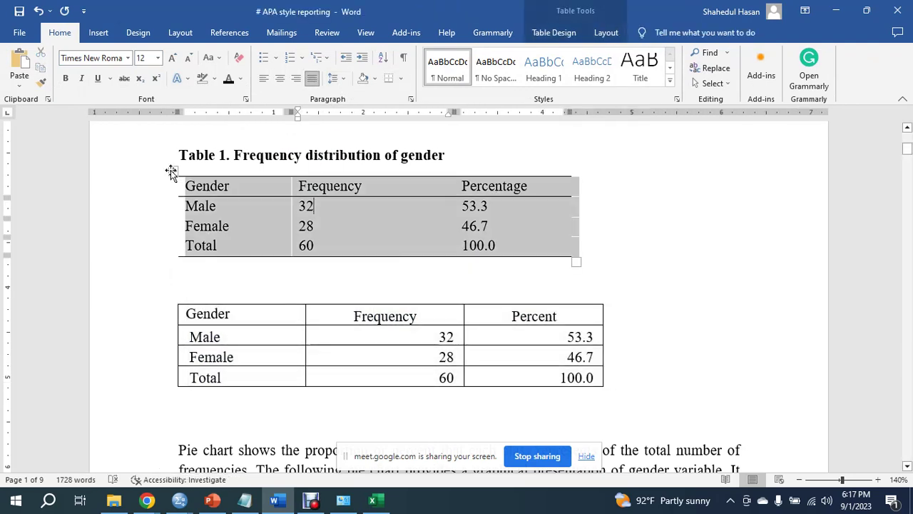
pyautogui.click(389, 278)
pyautogui.scroll(2, 400, 303)
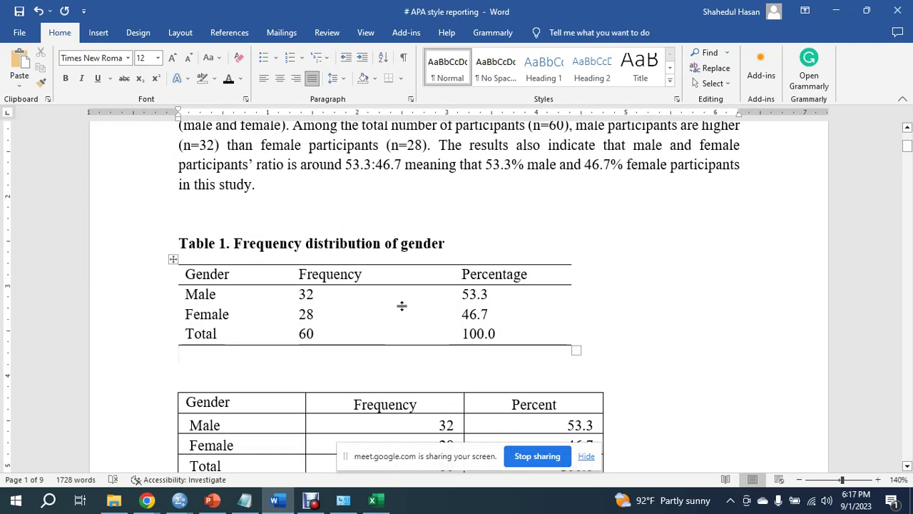
pyautogui.scroll(1, 401, 306)
pyautogui.scroll(-2, 399, 285)
pyautogui.moveTo(299, 238); pyautogui.dragTo(505, 292)
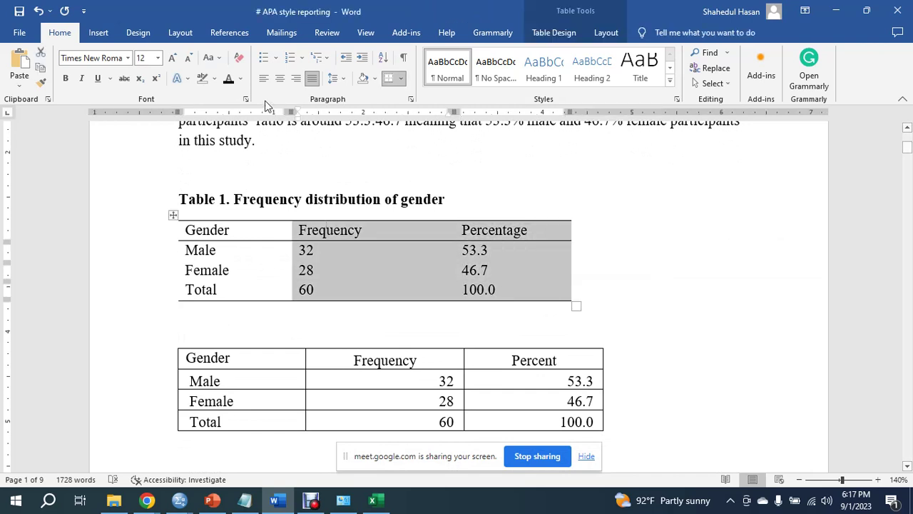
pyautogui.click(284, 82)
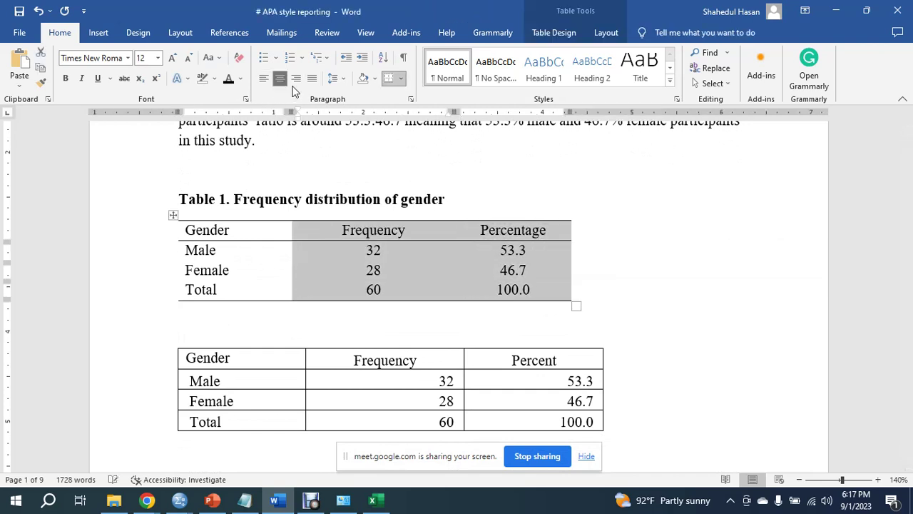
pyautogui.click(374, 249)
pyautogui.scroll(-1, 397, 310)
pyautogui.click(181, 314)
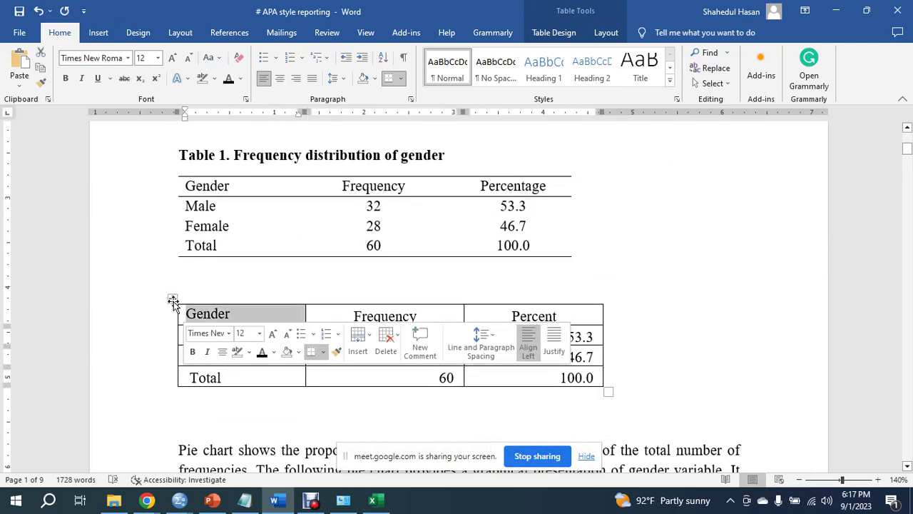
pyautogui.click(173, 299)
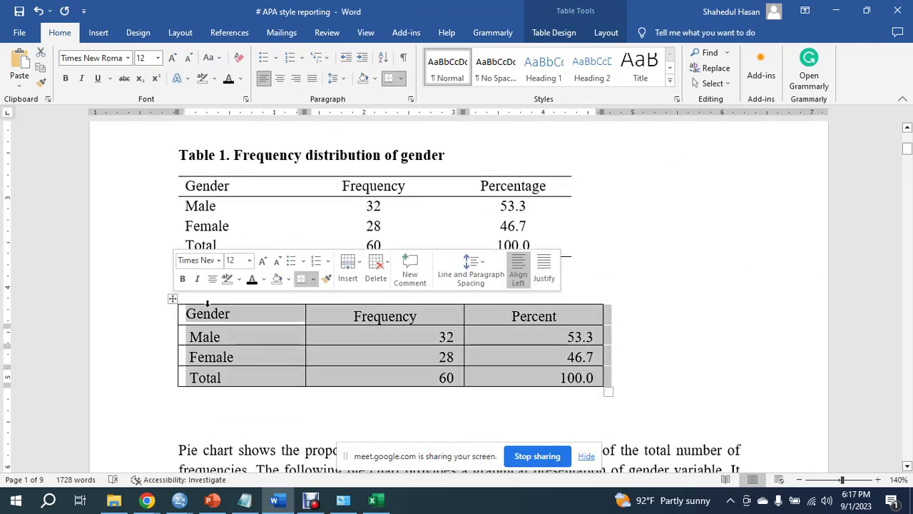
# Remove all borders from the second table, then add top and bottom rules.
pyautogui.click(562, 31)
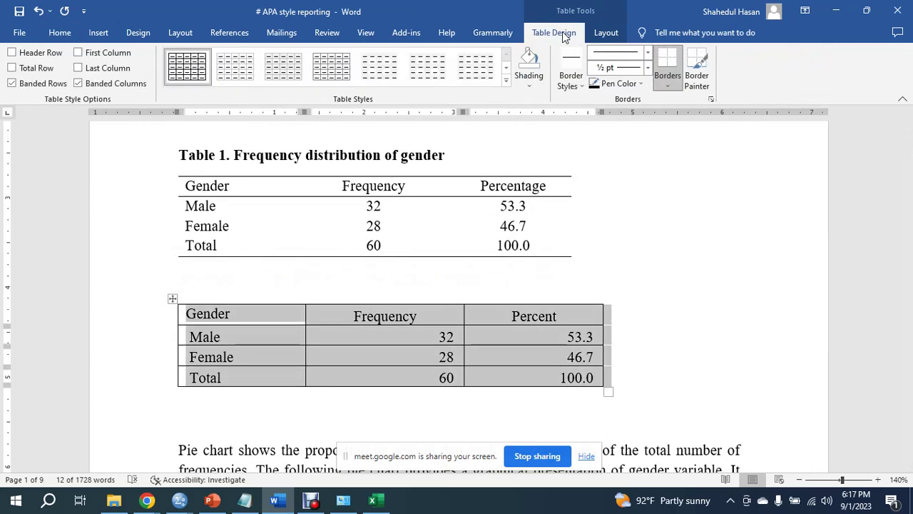
pyautogui.click(668, 86)
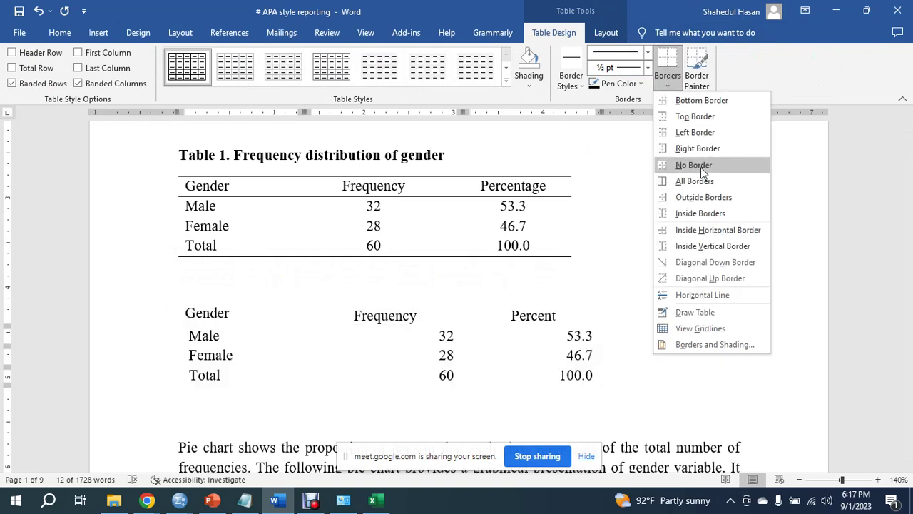
pyautogui.click(699, 166)
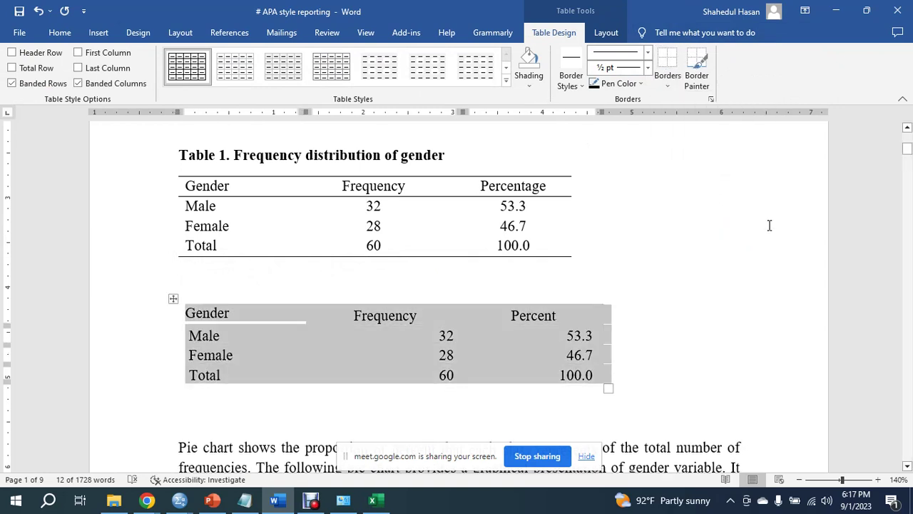
pyautogui.click(667, 85)
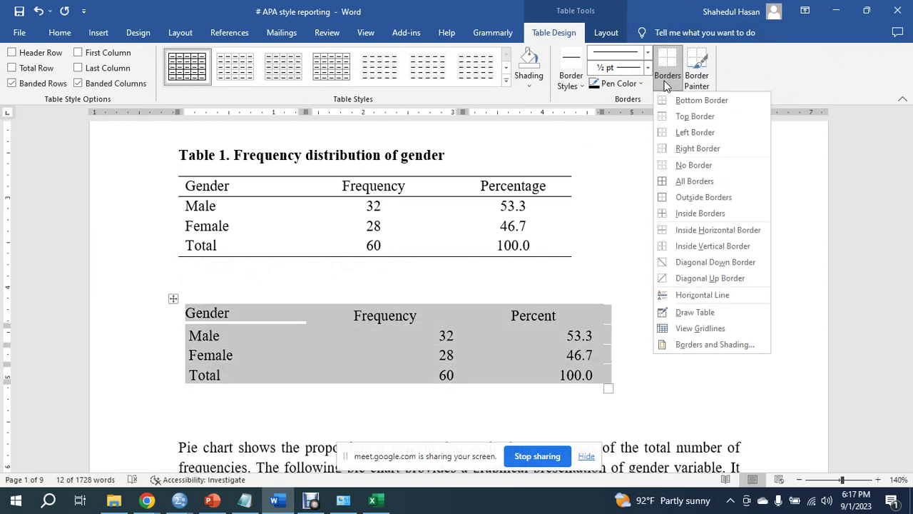
pyautogui.click(711, 103)
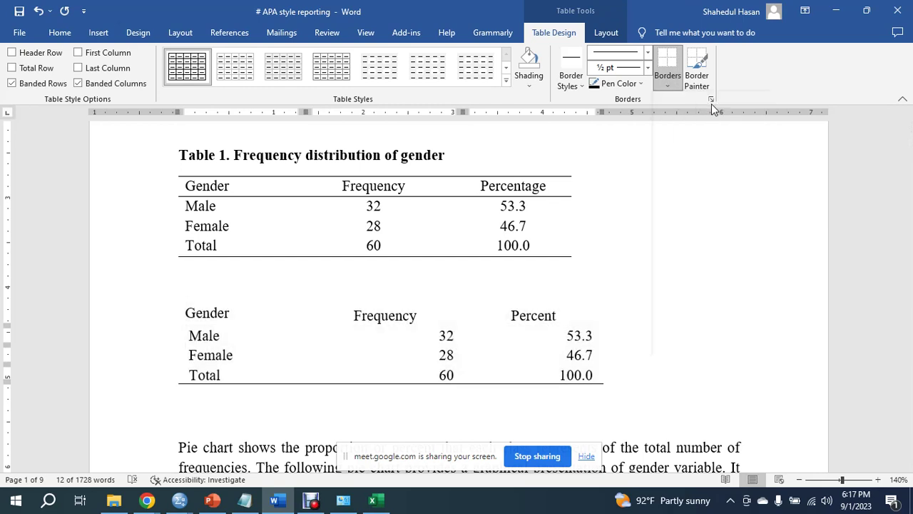
pyautogui.click(667, 85)
pyautogui.click(701, 116)
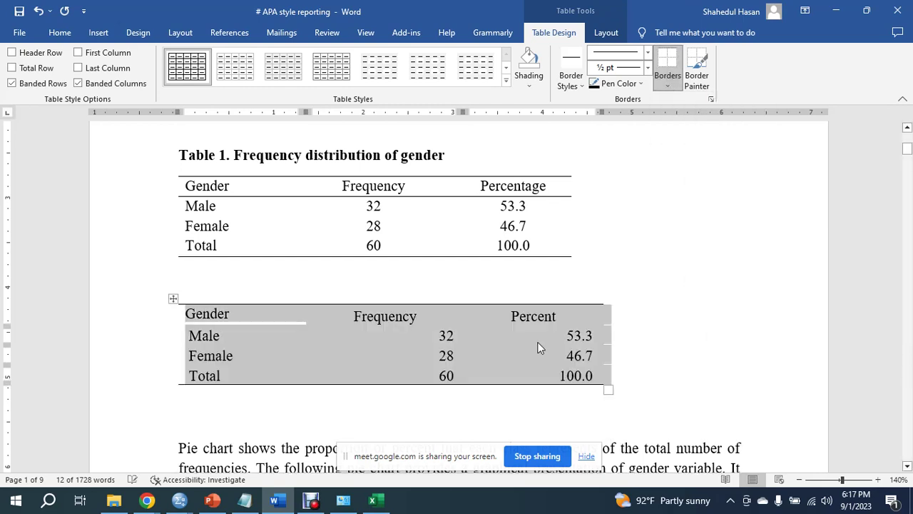
pyautogui.click(535, 341)
# Rule a bottom border under the second table's header row.
pyautogui.moveTo(208, 317); pyautogui.dragTo(521, 304)
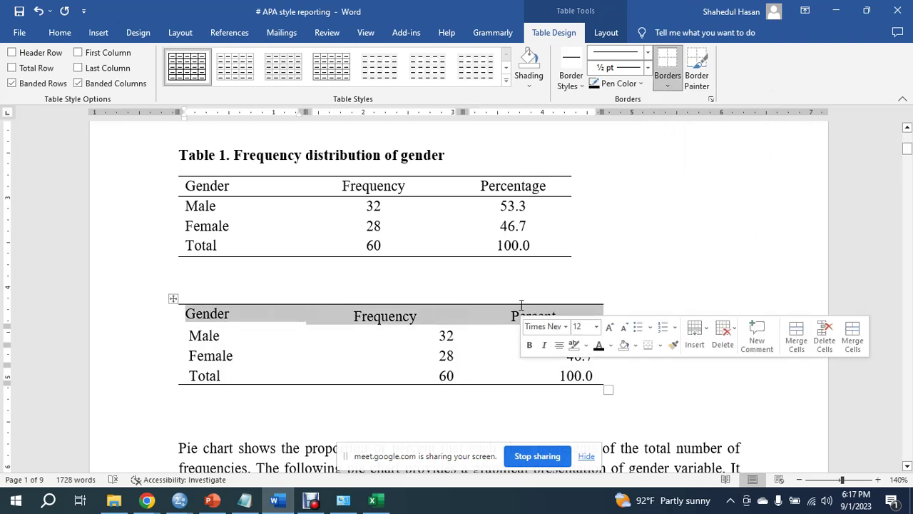
pyautogui.click(675, 83)
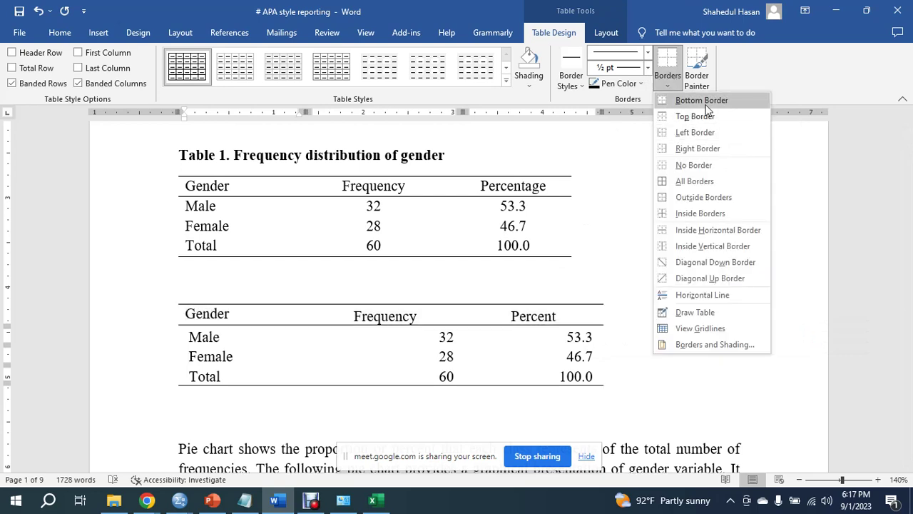
pyautogui.click(702, 101)
# Centre the values in the Frequency and Percent columns.
pyautogui.moveTo(378, 317); pyautogui.dragTo(536, 369)
pyautogui.click(59, 33)
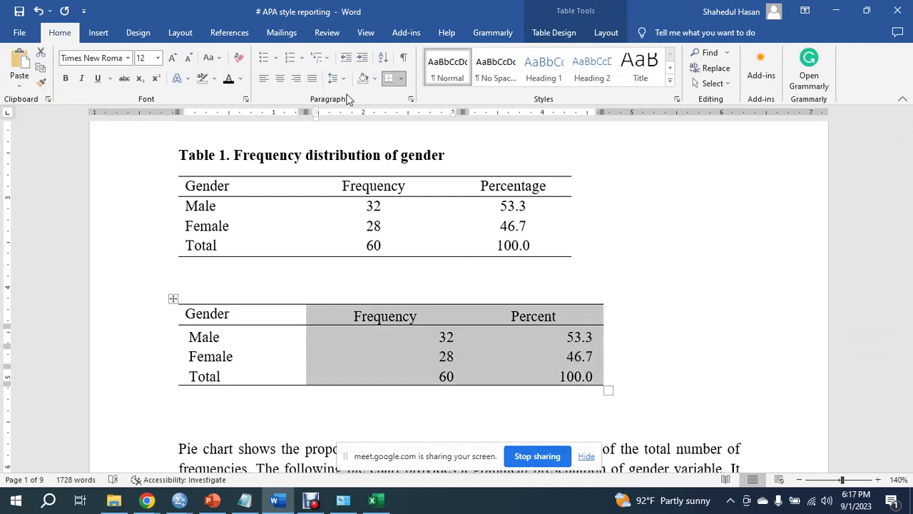
pyautogui.click(280, 77)
pyautogui.click(591, 337)
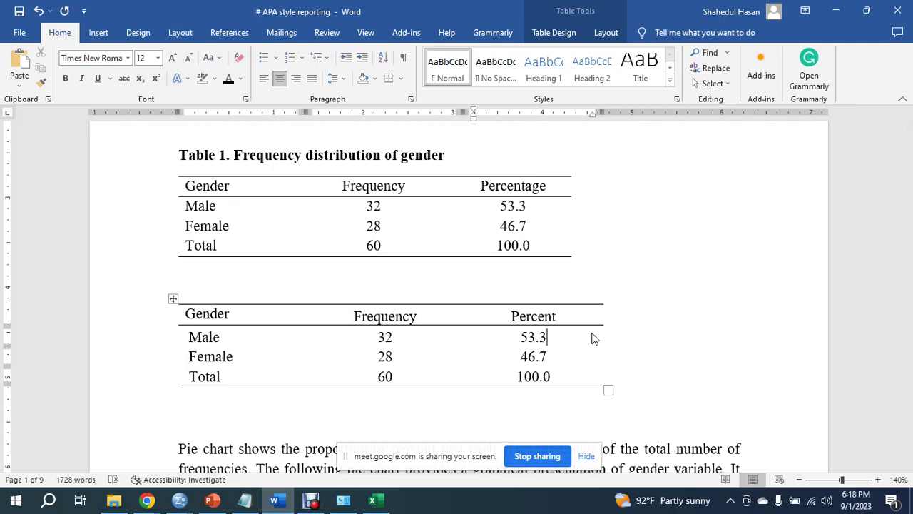
pyautogui.click(172, 300)
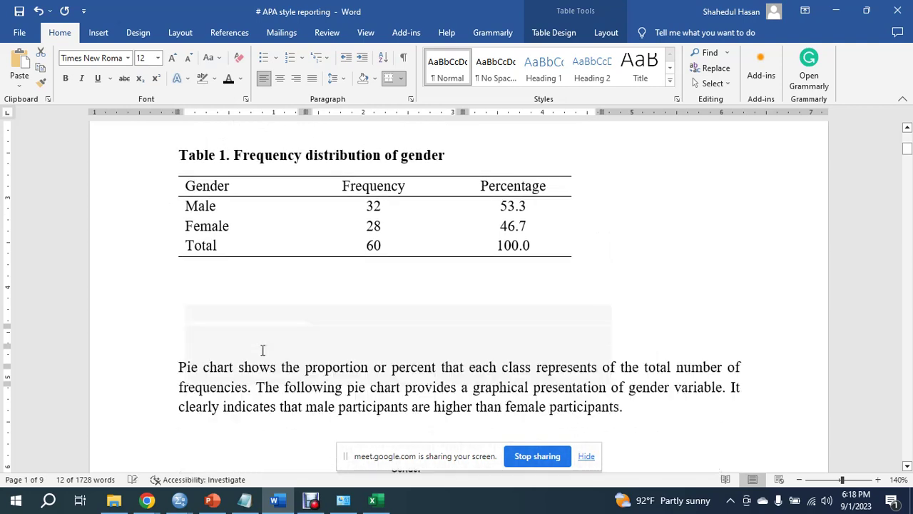
pyautogui.press('BackSpace')
pyautogui.press('BackSpace')
pyautogui.scroll(4, 262, 349)
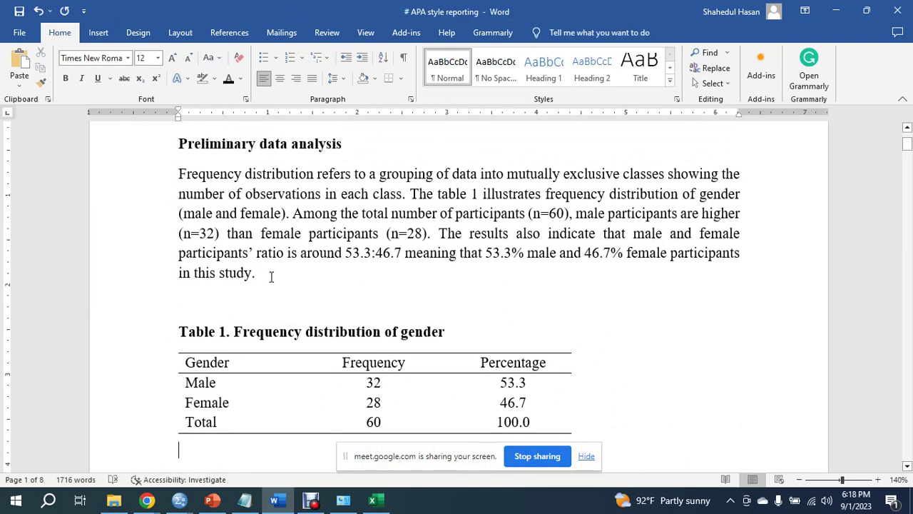
pyautogui.doubleClick(170, 175)
pyautogui.click(307, 259)
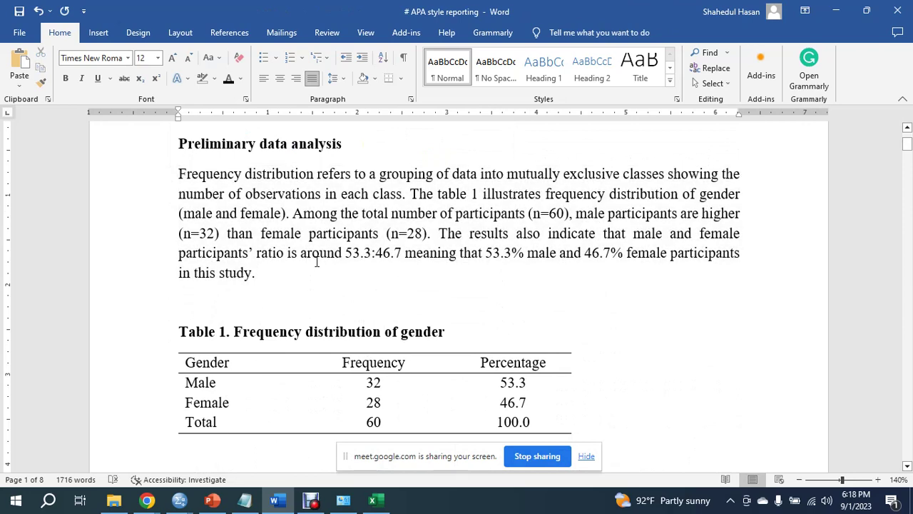
pyautogui.keyDown('ctrl'); pyautogui.scroll(2, 337, 262); pyautogui.keyUp('ctrl')
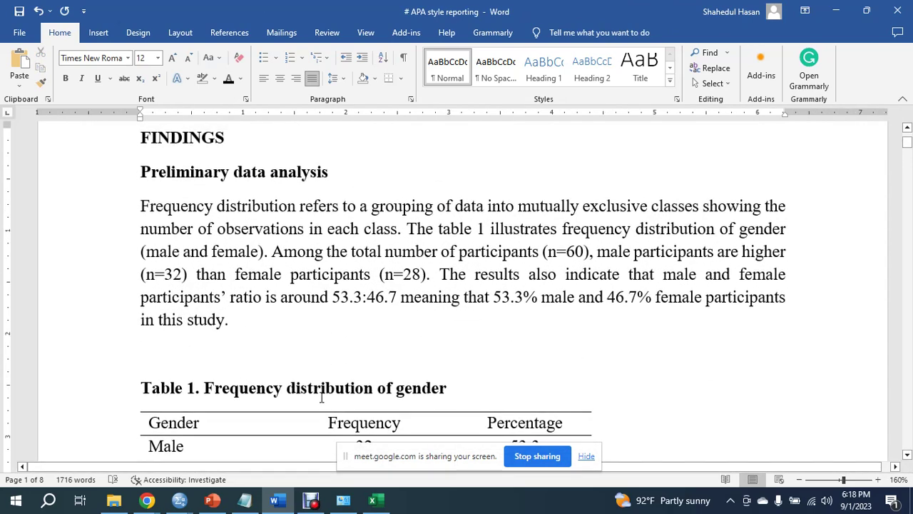
pyautogui.moveTo(416, 462); pyautogui.dragTo(713, 469)
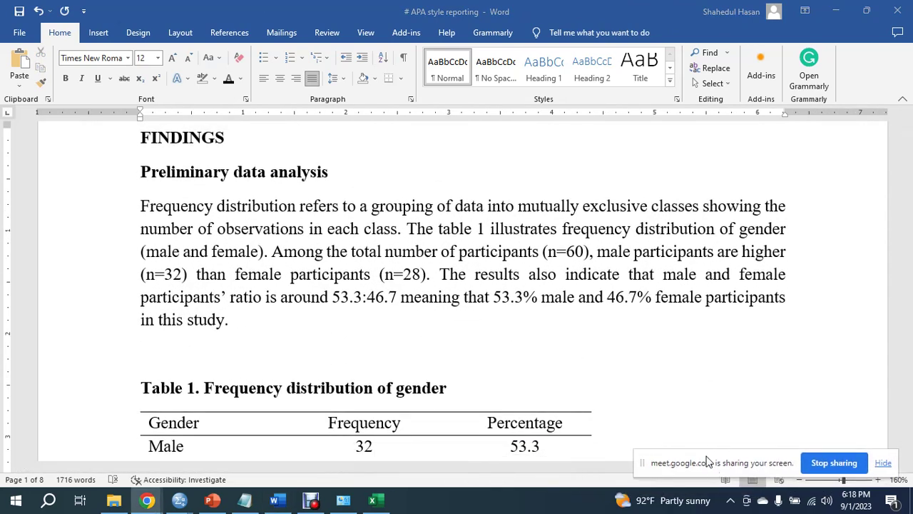
pyautogui.scroll(-1, 446, 267)
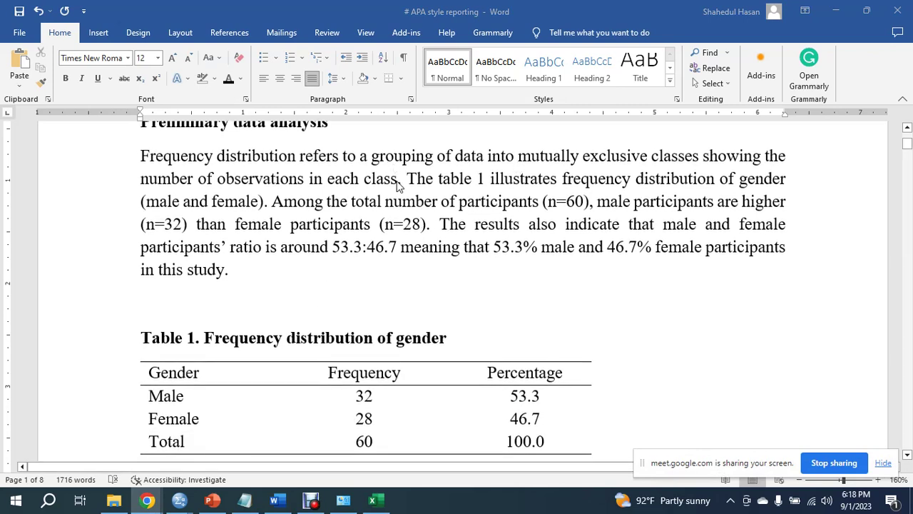
pyautogui.moveTo(406, 180); pyautogui.dragTo(485, 180)
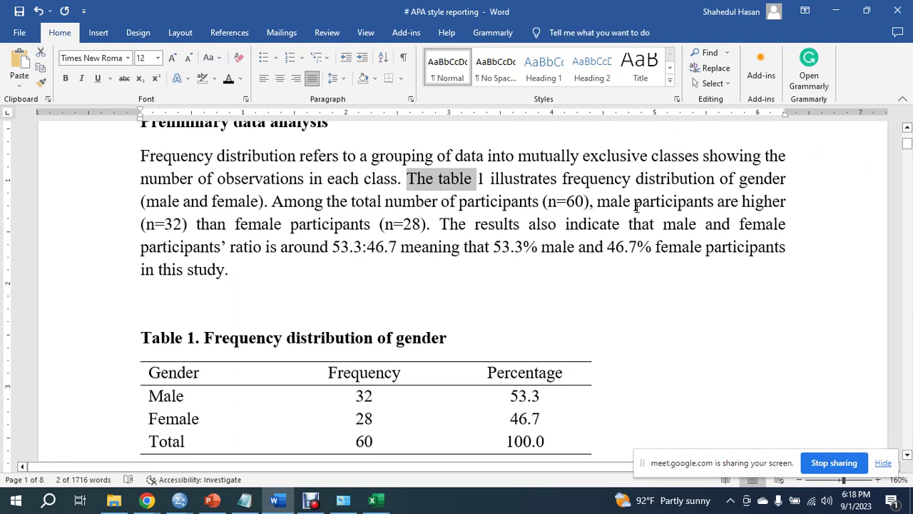
# Bold the male count '(n=32)' in the gender frequency paragraph, then check the table.
pyautogui.moveTo(169, 224); pyautogui.dragTo(109, 230)
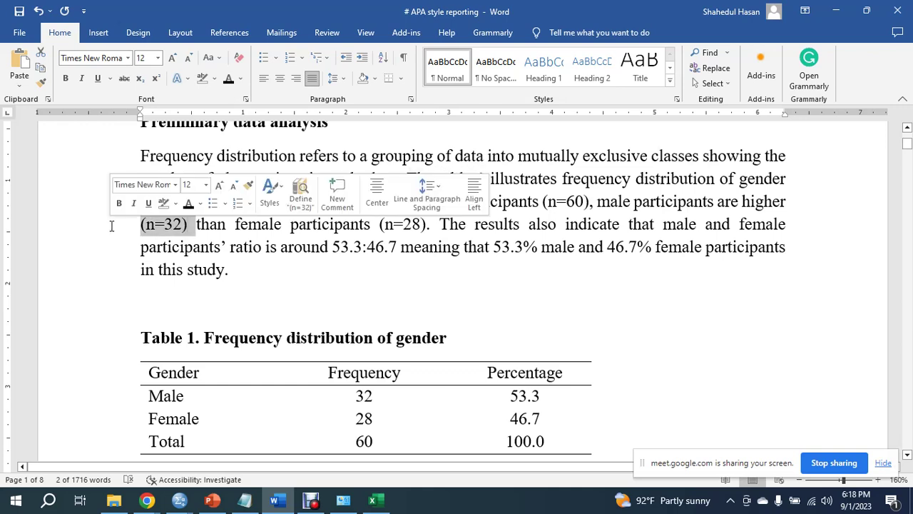
pyautogui.hotkey('ctrl', 'b')
pyautogui.click(188, 259)
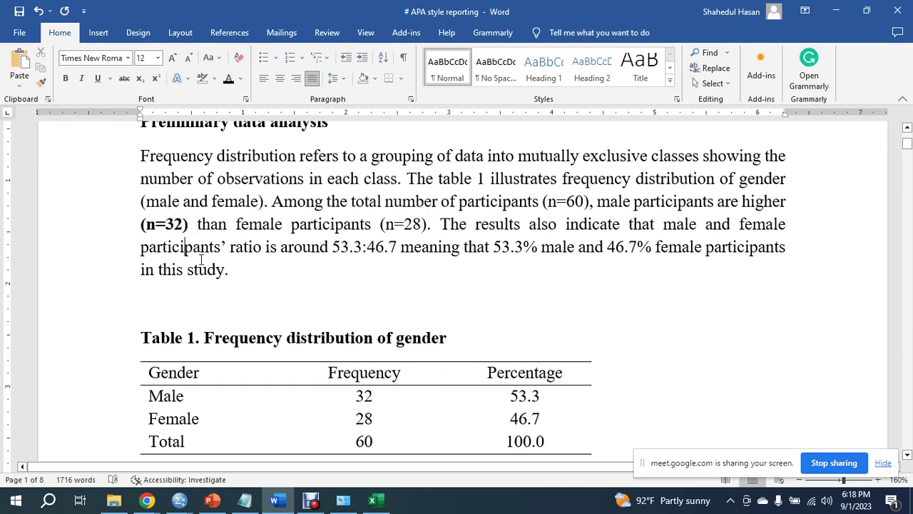
pyautogui.scroll(-2, 189, 246)
pyautogui.moveTo(378, 342); pyautogui.dragTo(349, 341)
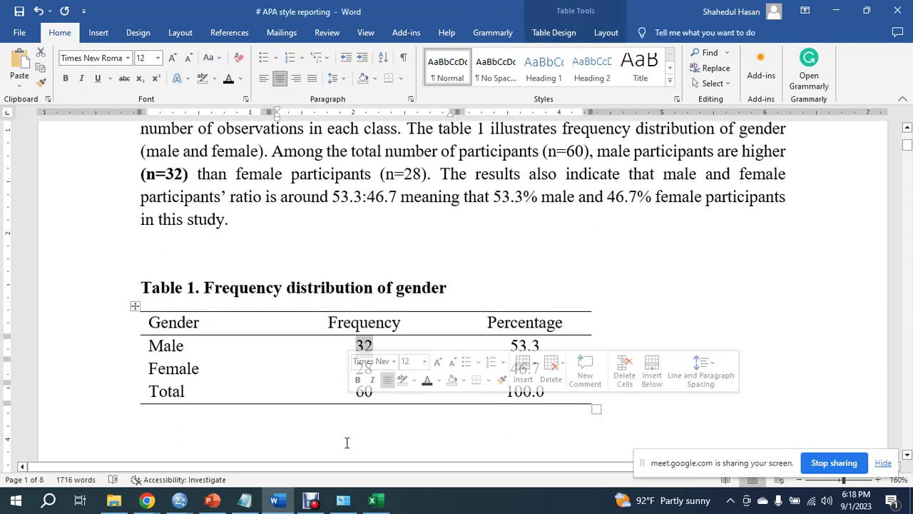
pyautogui.scroll(2, 445, 373)
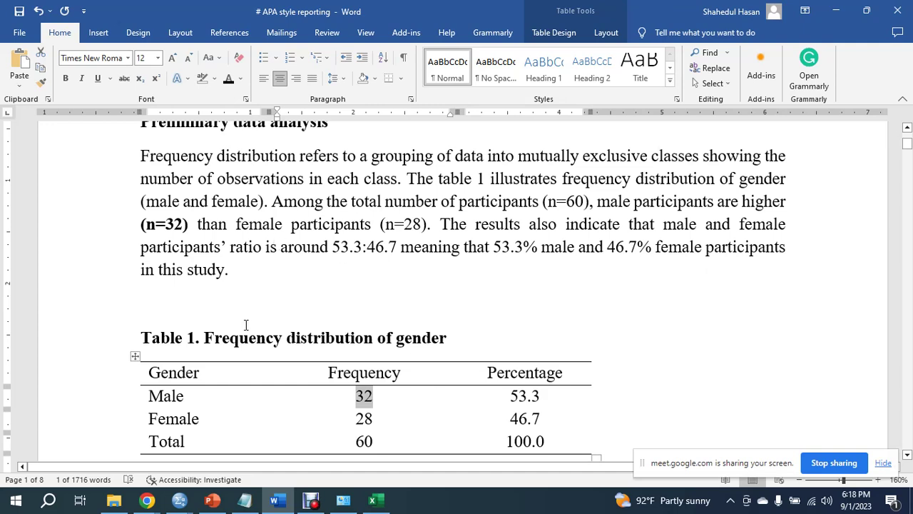
pyautogui.scroll(-1, 288, 350)
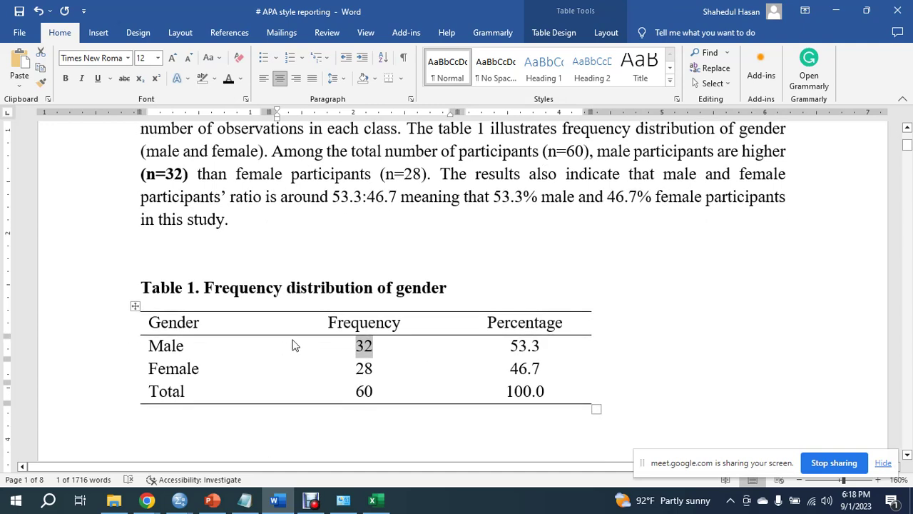
pyautogui.scroll(2, 293, 345)
# Delete the blank line above the gender pie chart.
pyautogui.click(231, 355)
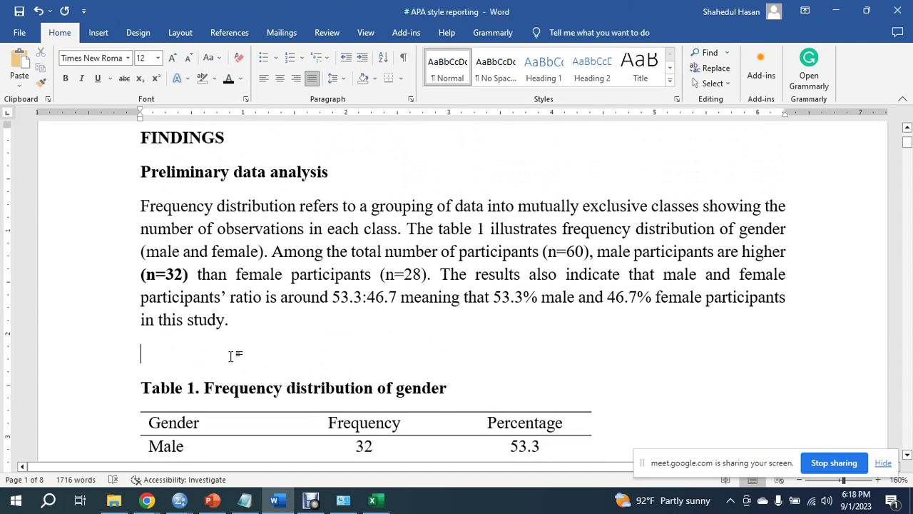
pyautogui.scroll(-6, 275, 320)
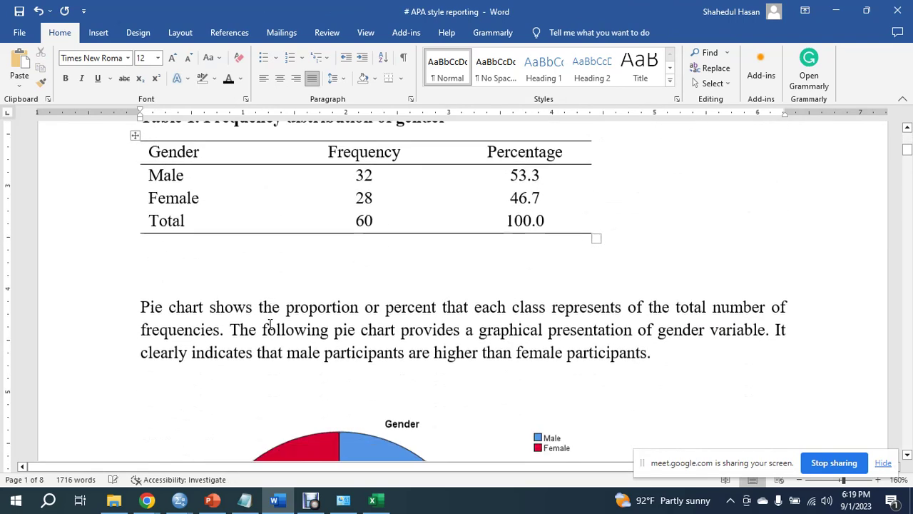
pyautogui.click(283, 280)
pyautogui.scroll(-4, 278, 257)
pyautogui.click(325, 302)
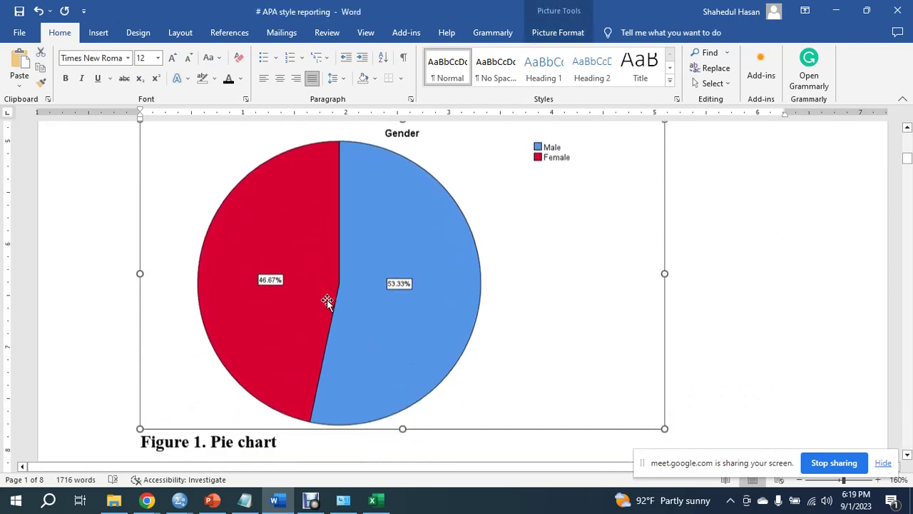
pyautogui.scroll(-1, 257, 312)
pyautogui.scroll(3, 257, 323)
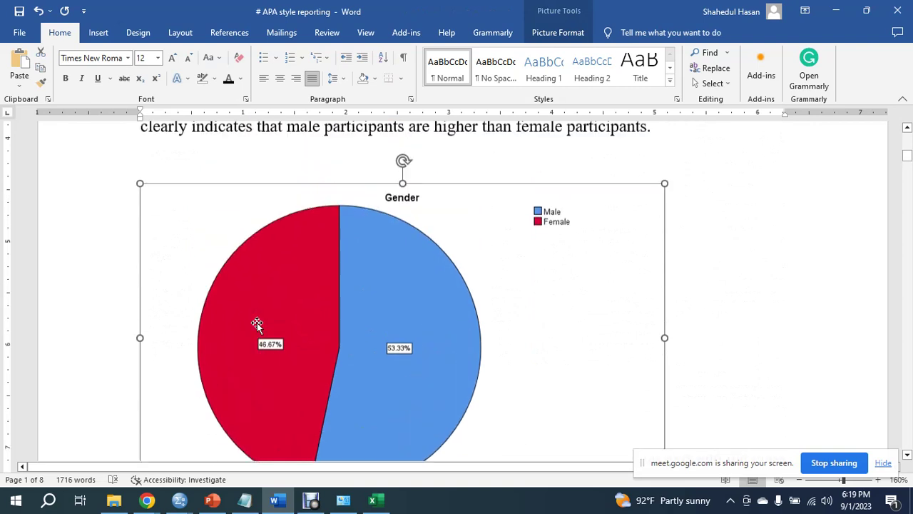
pyautogui.click(311, 190)
pyautogui.press('BackSpace')
pyautogui.scroll(2, 336, 217)
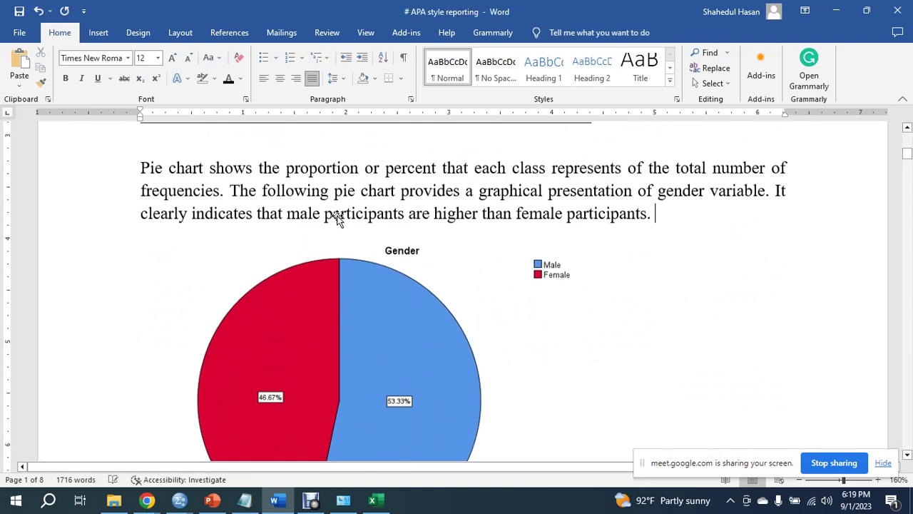
# Select the Pie chart paragraph and scroll down to the bar chart.
pyautogui.moveTo(140, 210); pyautogui.dragTo(657, 264)
pyautogui.scroll(-1, 249, 191)
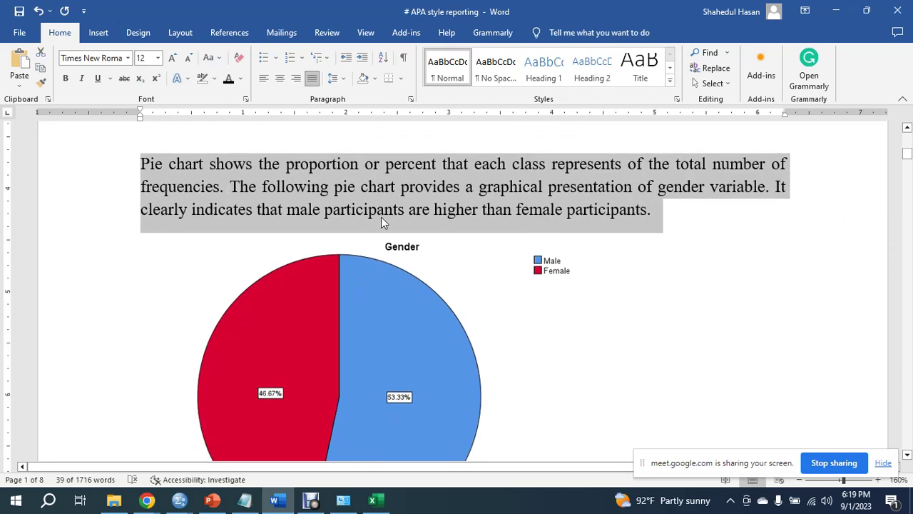
pyautogui.scroll(-8, 313, 377)
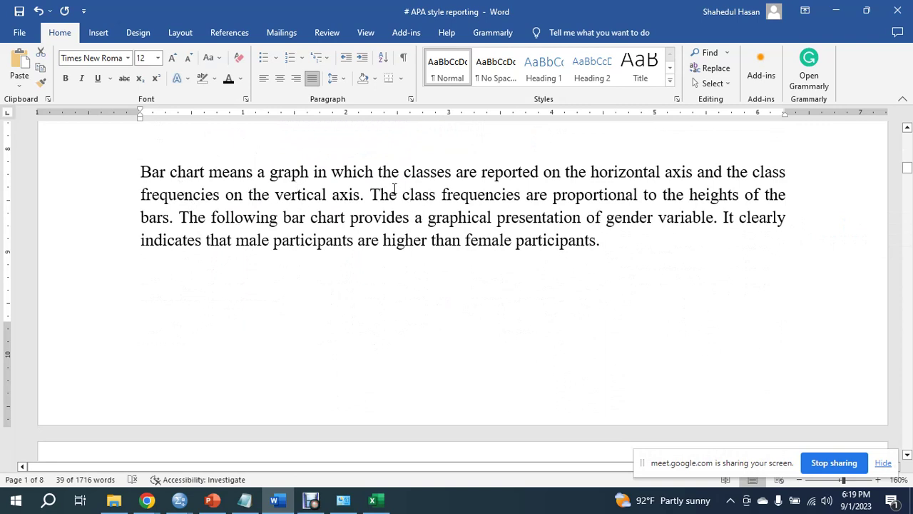
pyautogui.scroll(-5, 607, 235)
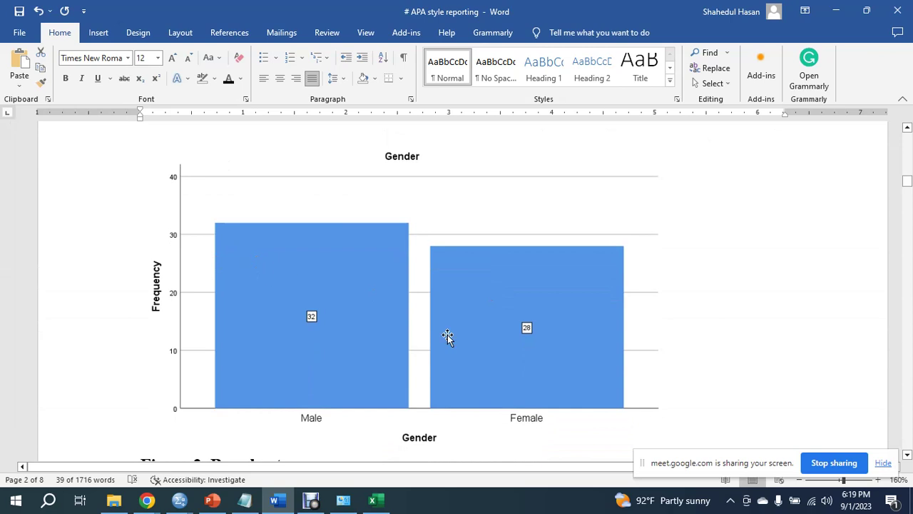
pyautogui.scroll(-2, 447, 337)
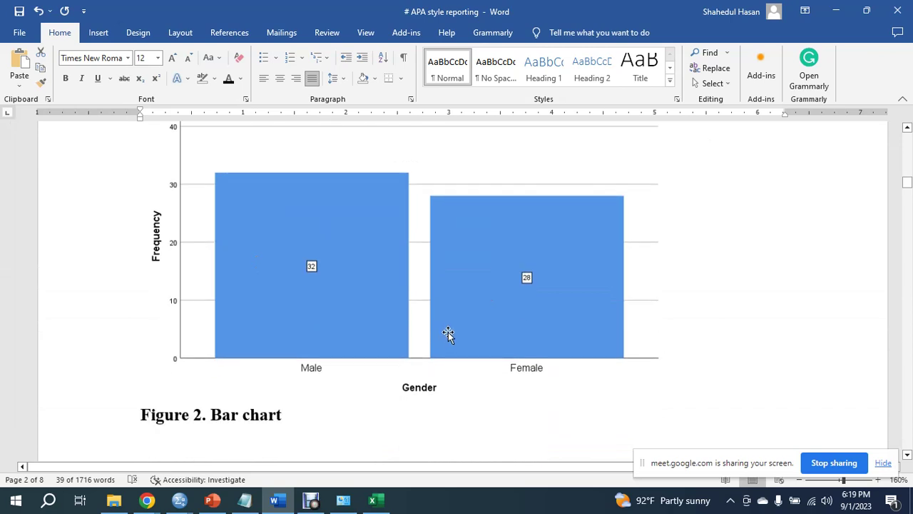
# Review the Figure 2 bar chart and caption, then switch to the SPSS Data Editor.
pyautogui.click(448, 331)
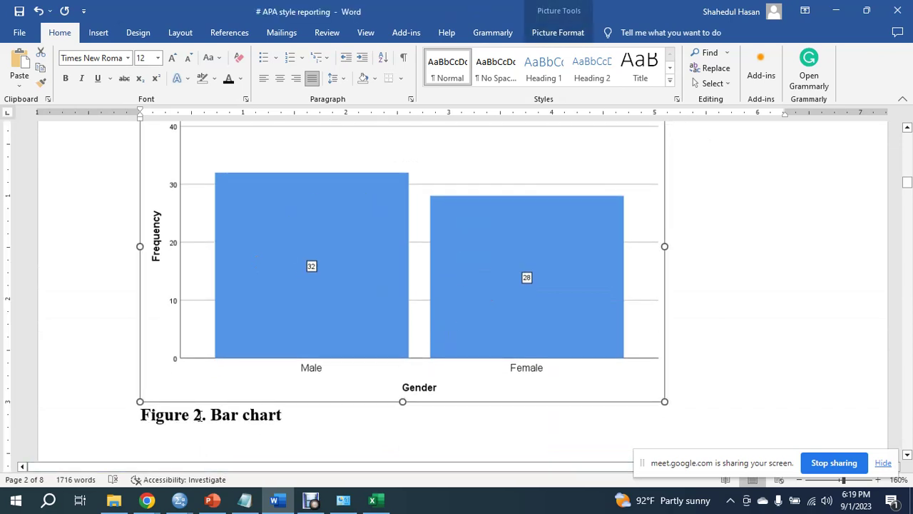
pyautogui.moveTo(142, 414); pyautogui.dragTo(288, 423)
pyautogui.click(283, 271)
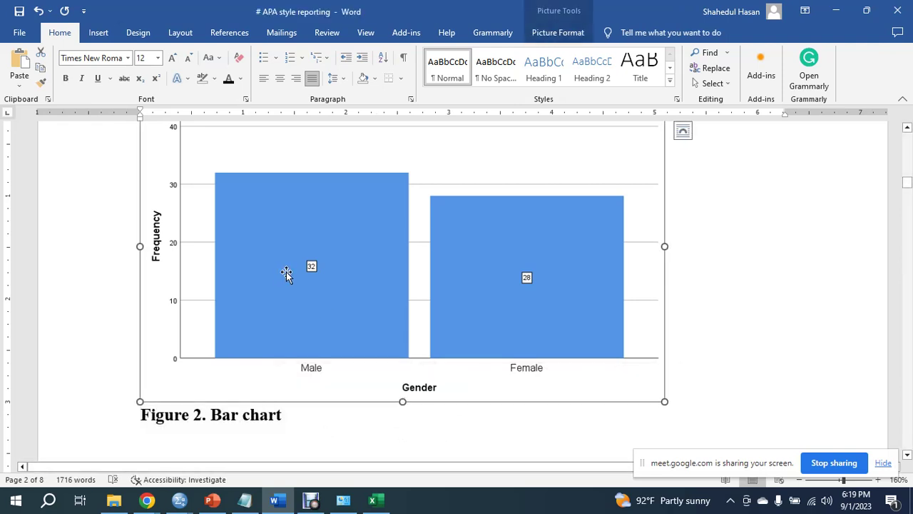
pyautogui.scroll(-3, 288, 276)
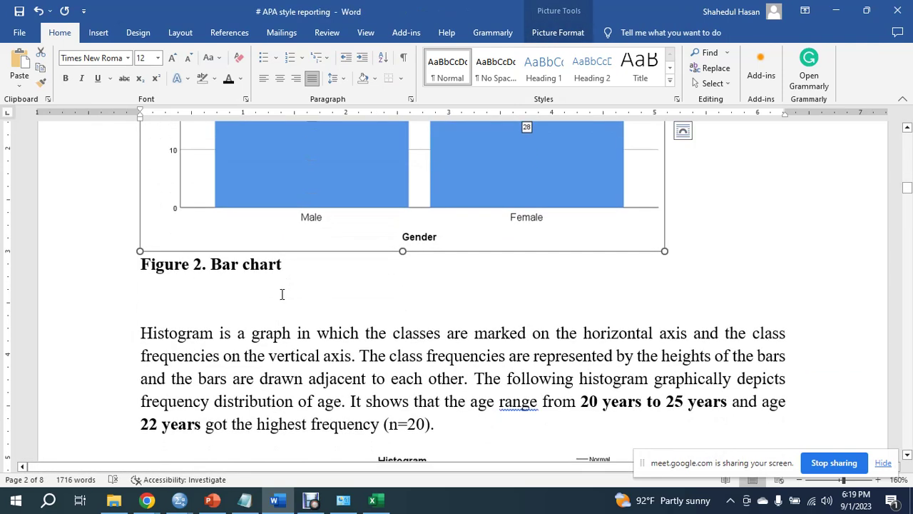
pyautogui.scroll(1, 295, 301)
pyautogui.click(295, 365)
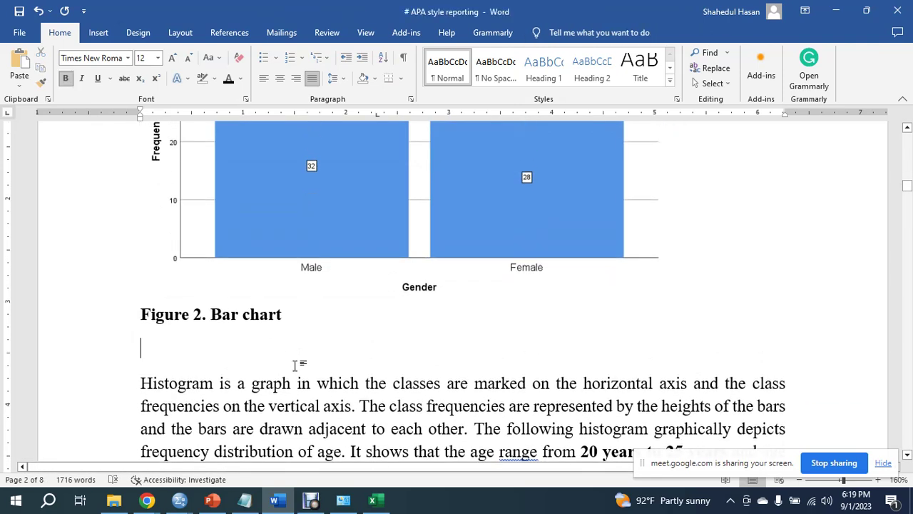
pyautogui.scroll(2, 294, 365)
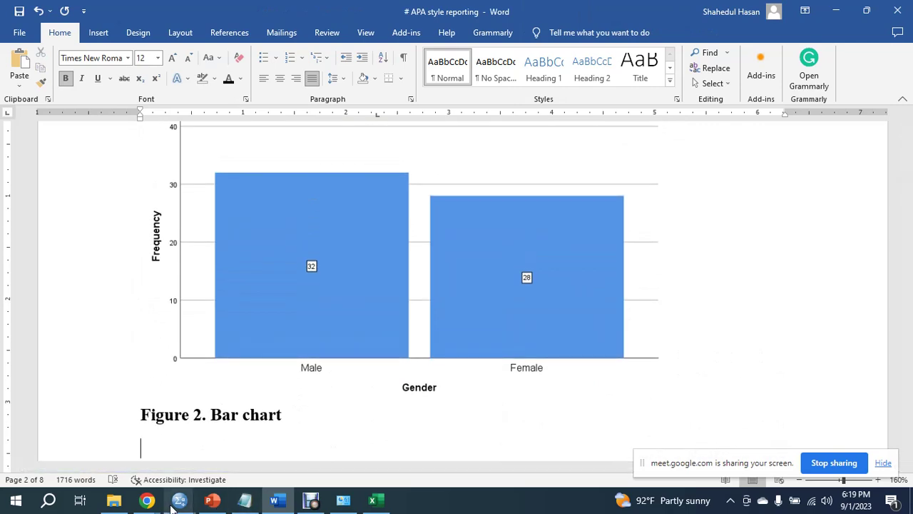
pyautogui.moveTo(179, 499)
pyautogui.click(236, 460)
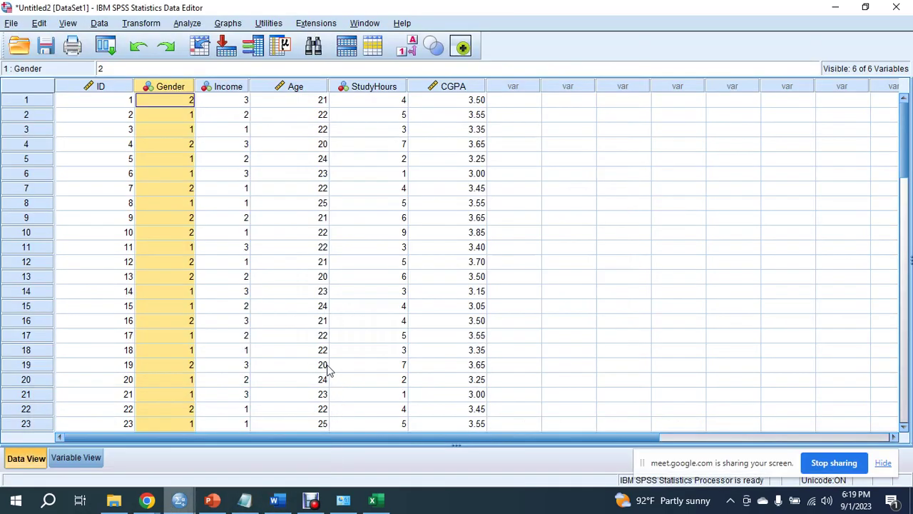
# In the Frequencies dialog, replace Gender with Age as the analysed variable.
pyautogui.click(208, 100)
pyautogui.click(186, 23)
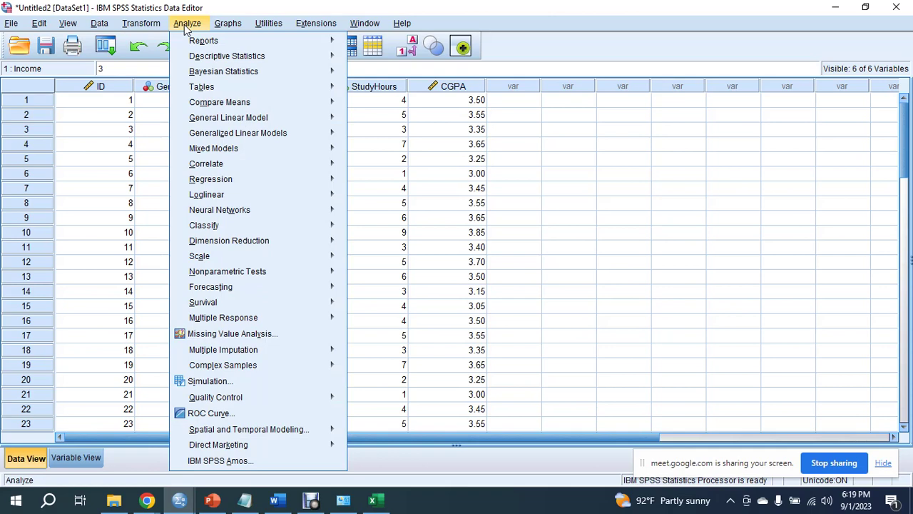
pyautogui.moveTo(228, 56)
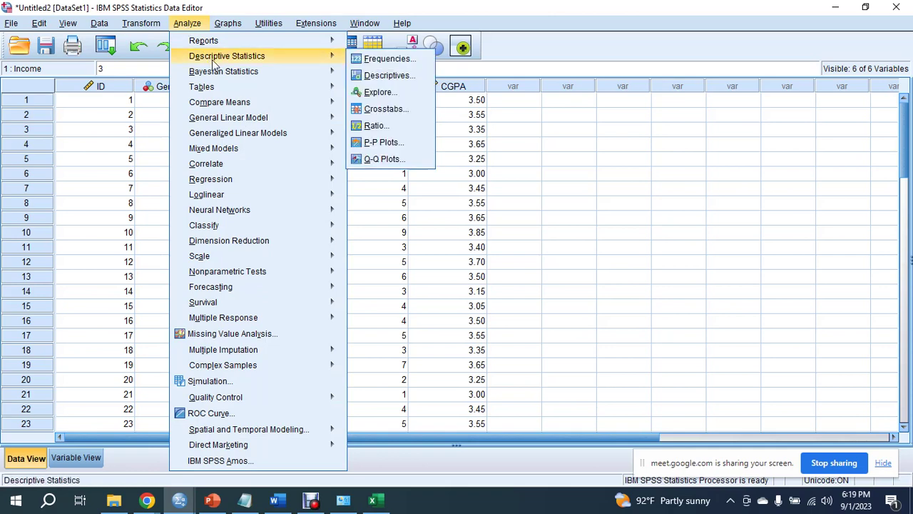
pyautogui.click(416, 65)
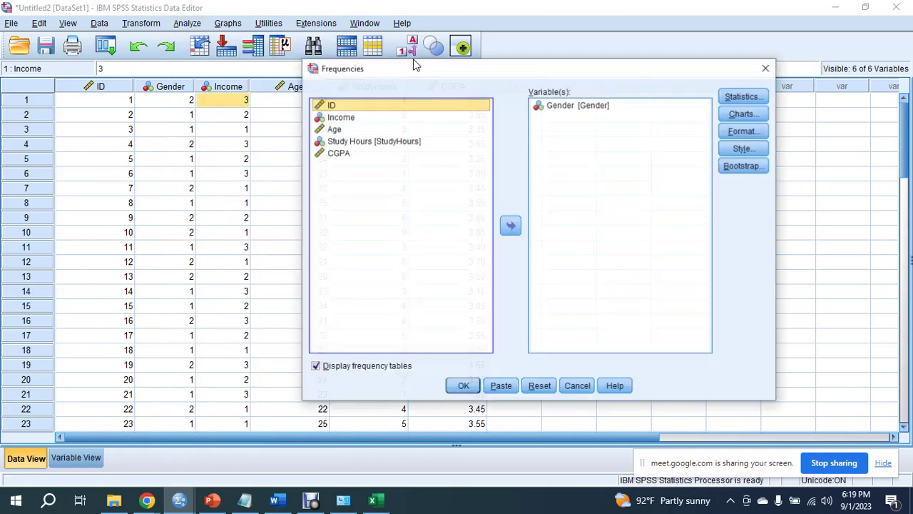
pyautogui.click(579, 105)
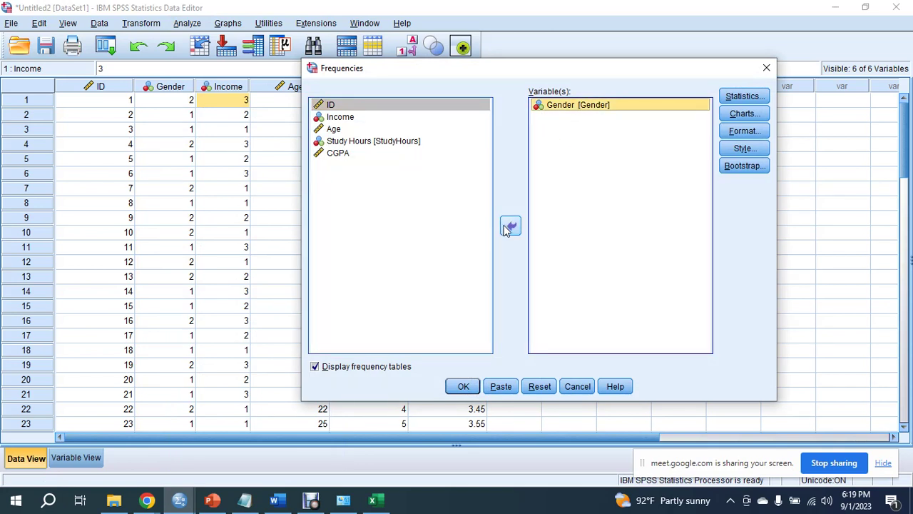
pyautogui.click(507, 227)
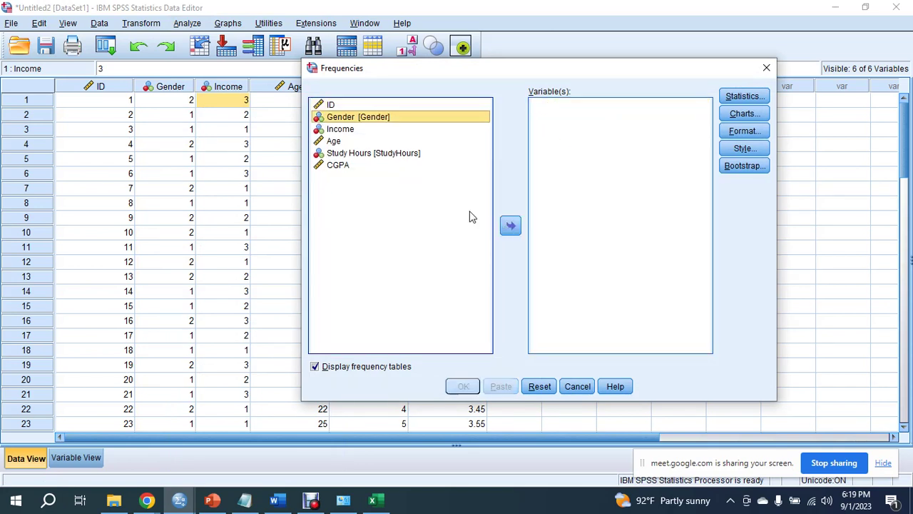
pyautogui.click(333, 141)
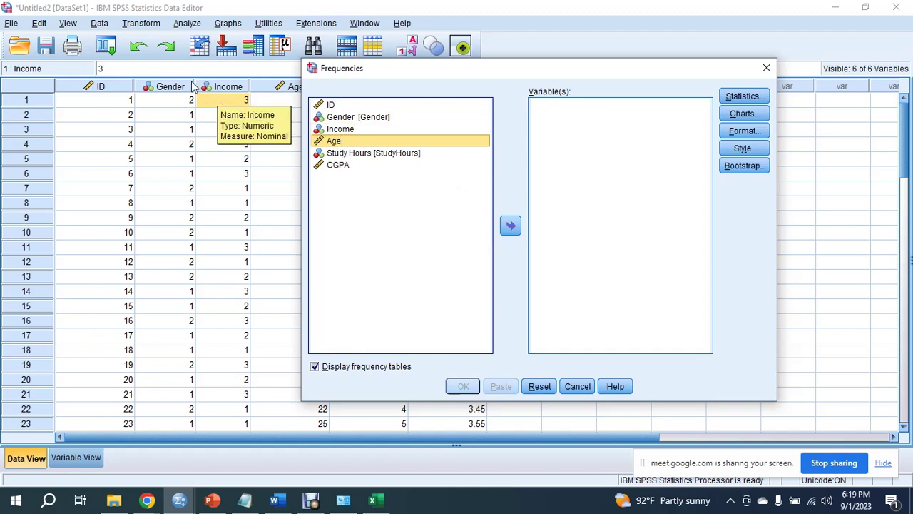
pyautogui.moveTo(389, 75); pyautogui.dragTo(413, 148)
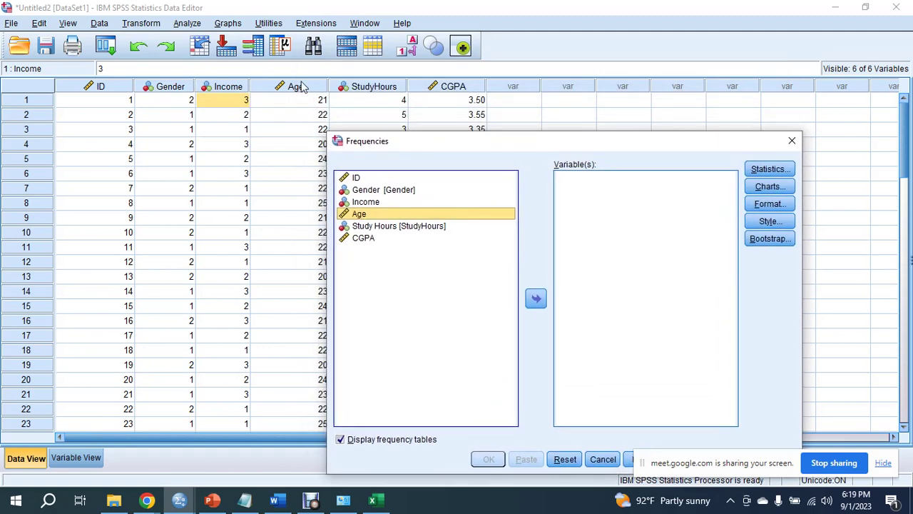
pyautogui.moveTo(434, 145); pyautogui.dragTo(453, 188)
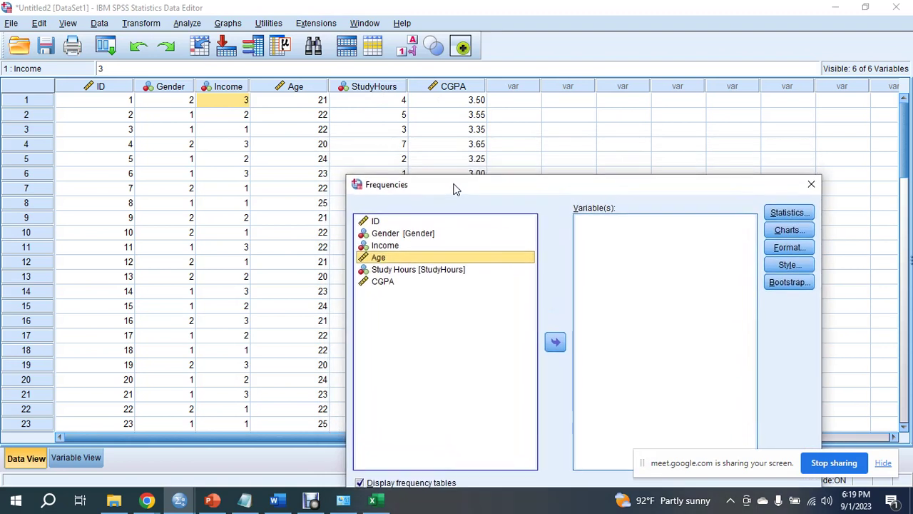
pyautogui.click(555, 342)
pyautogui.moveTo(588, 188); pyautogui.dragTo(475, 81)
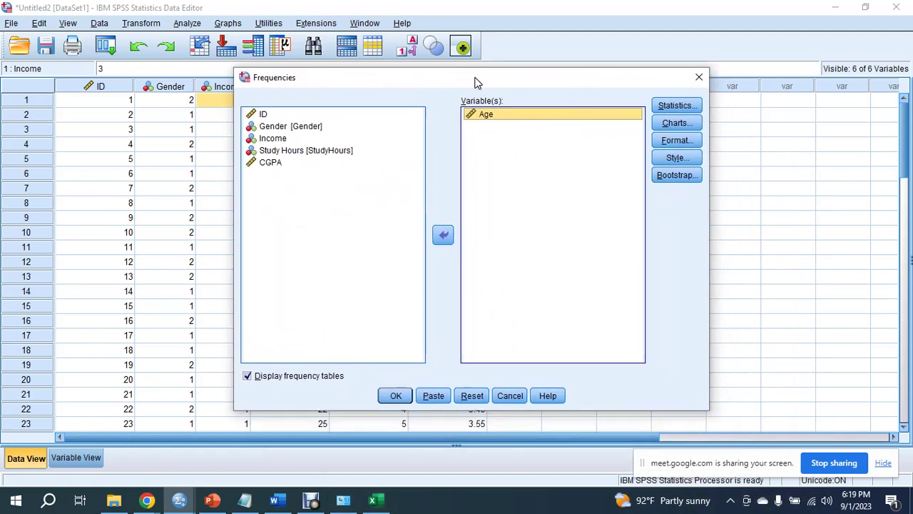
# Request a histogram with a normal curve and run the Age frequency analysis.
pyautogui.click(676, 127)
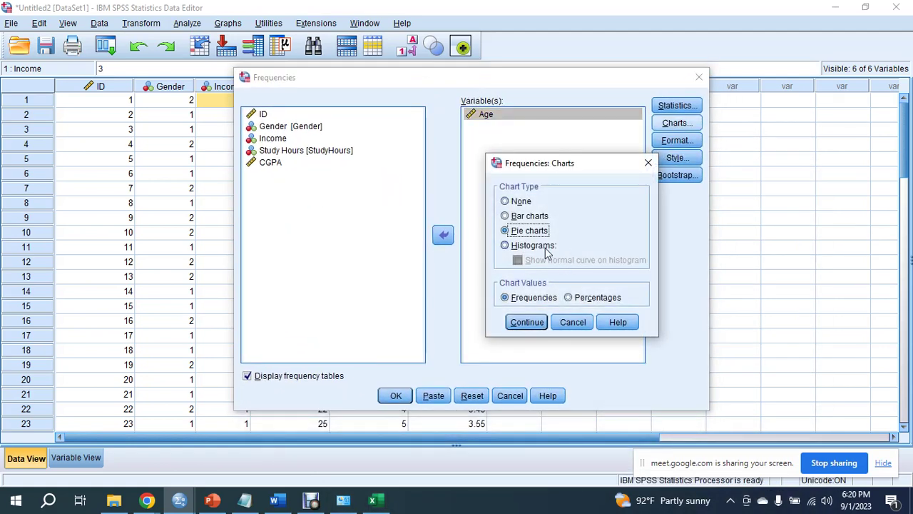
pyautogui.click(536, 245)
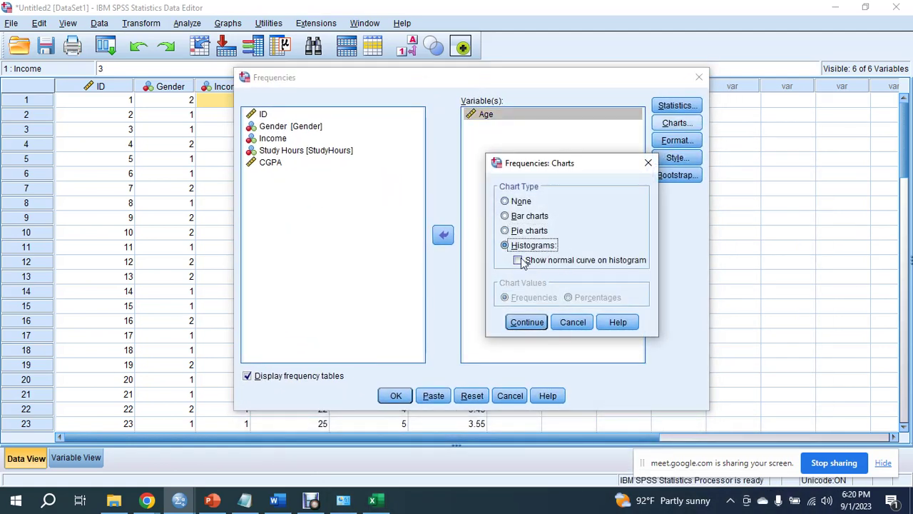
pyautogui.click(537, 261)
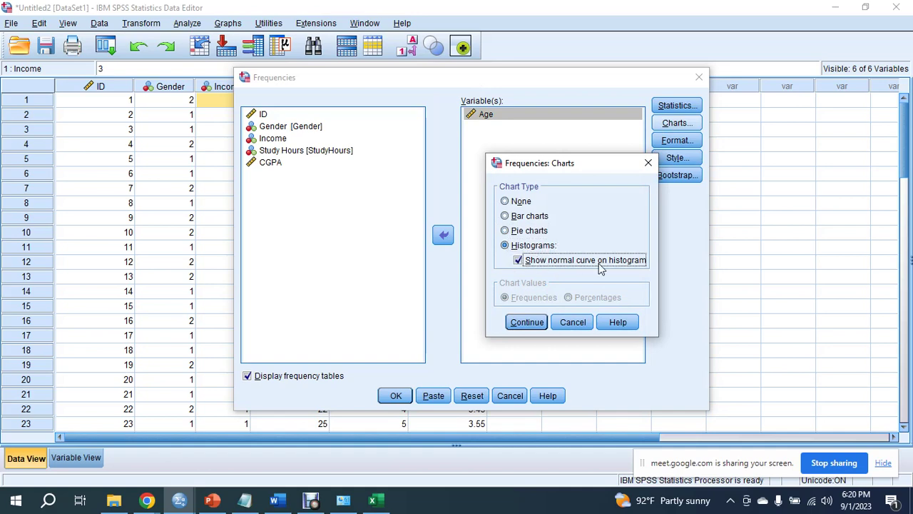
pyautogui.click(531, 324)
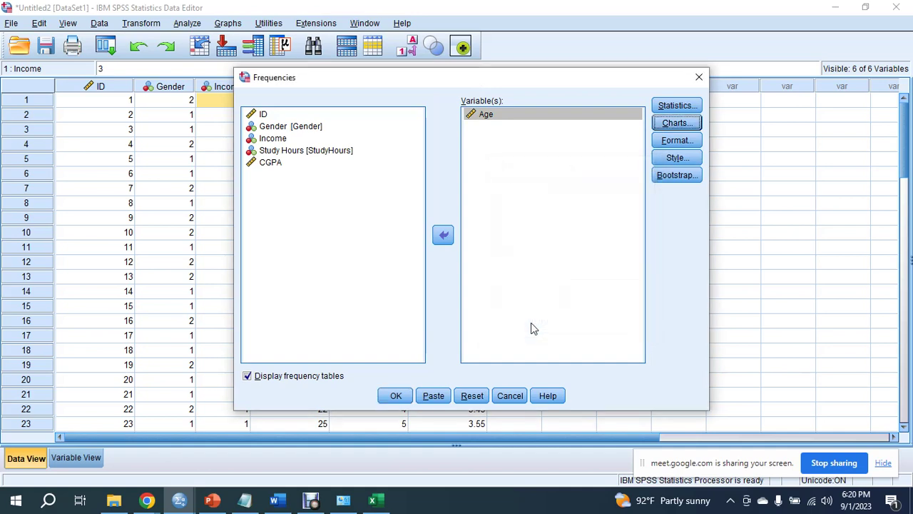
pyautogui.click(396, 396)
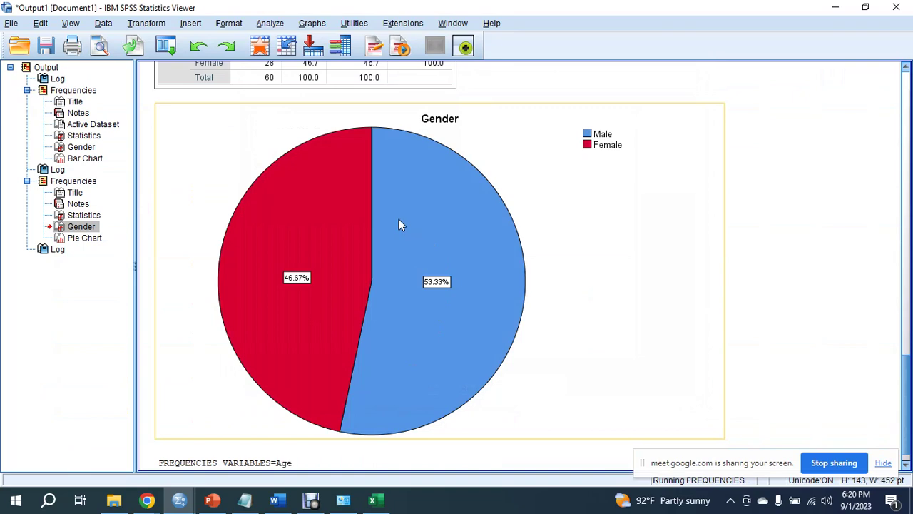
# Compare the SPSS Age histogram (mean 22.13, SD 1.42, N = 60) with the report's figure.
pyautogui.click(425, 289)
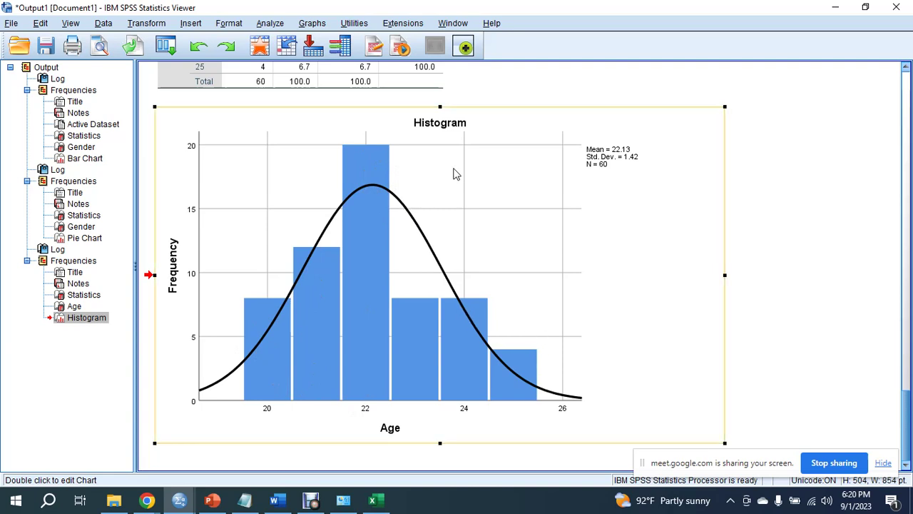
pyautogui.click(277, 501)
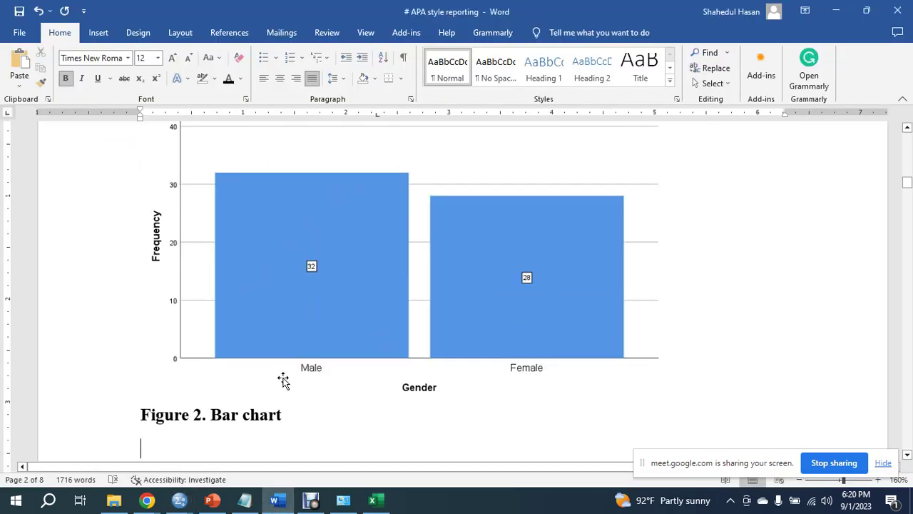
pyautogui.scroll(-5, 281, 379)
pyautogui.click(391, 282)
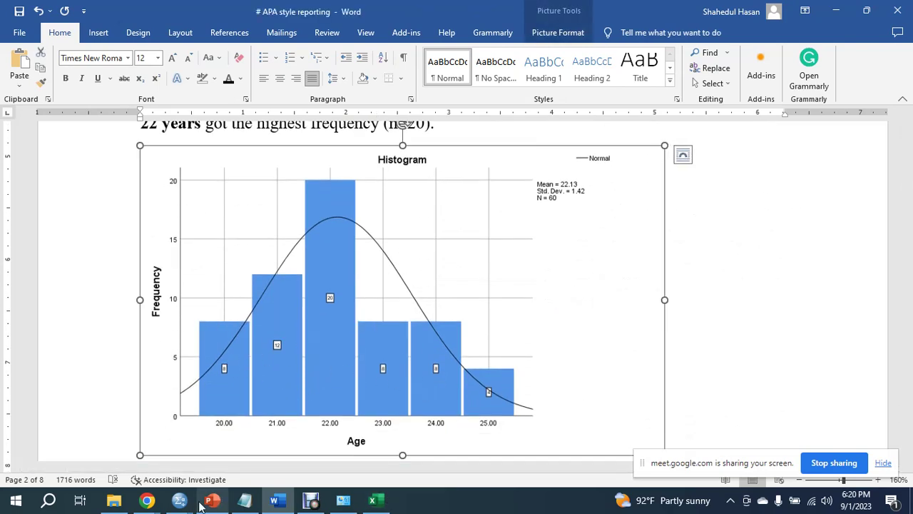
pyautogui.moveTo(179, 501)
pyautogui.click(153, 465)
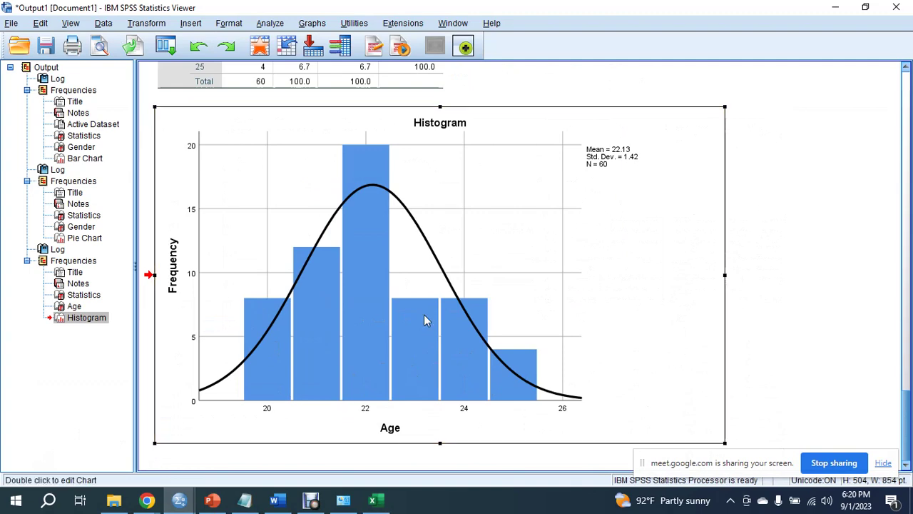
pyautogui.doubleClick(424, 314)
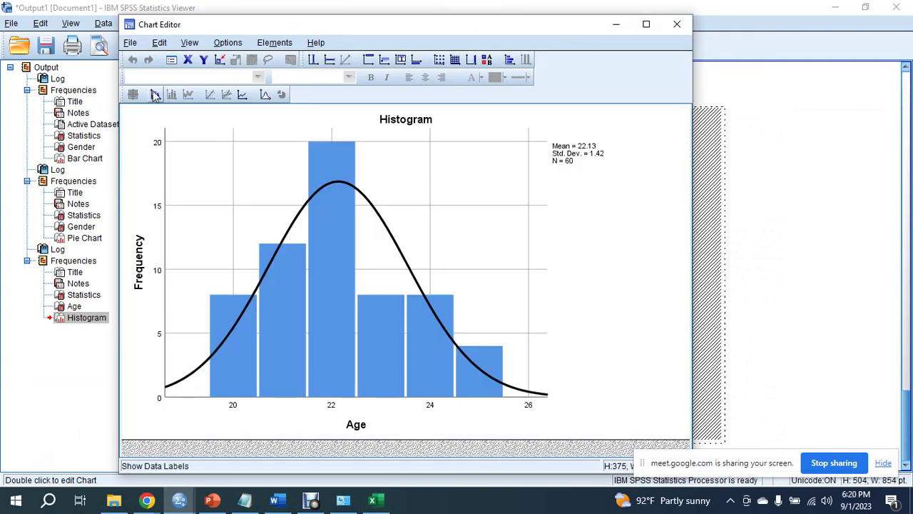
# Add count data labels to the Age histogram bars and close the Chart Editor.
pyautogui.click(155, 95)
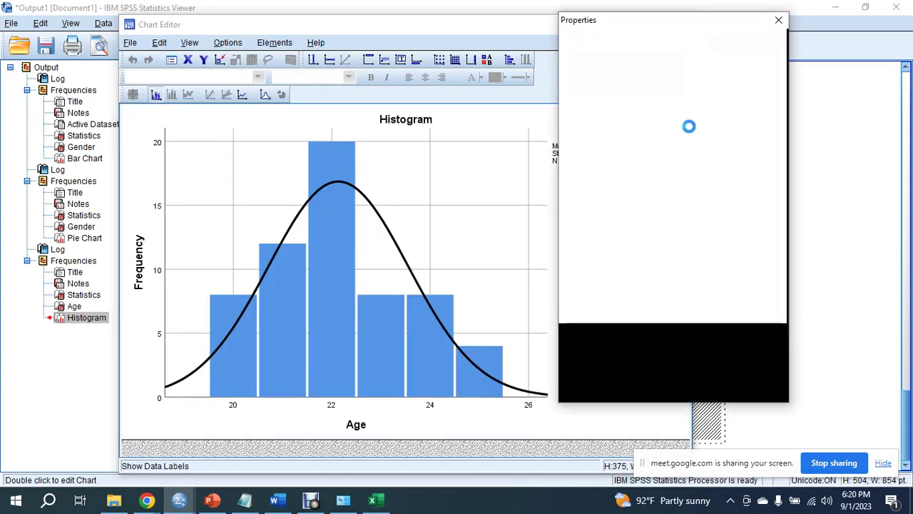
pyautogui.click(726, 357)
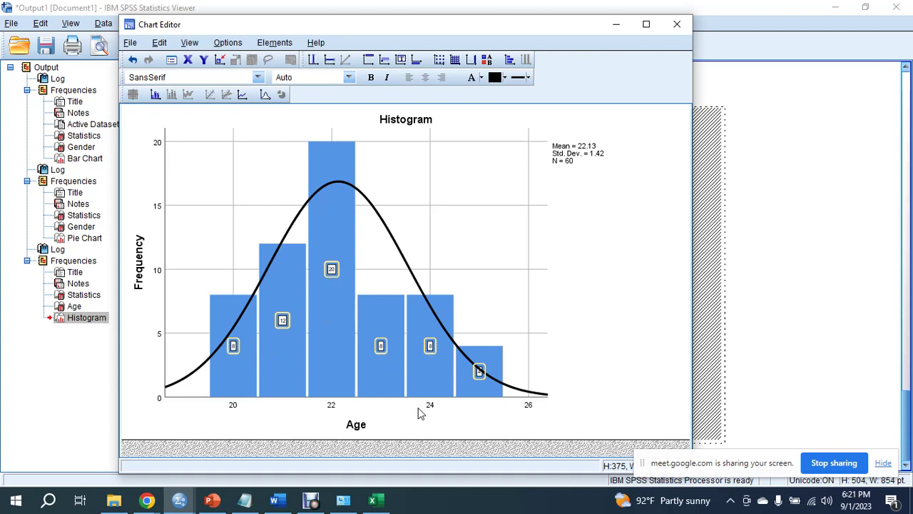
pyautogui.click(677, 24)
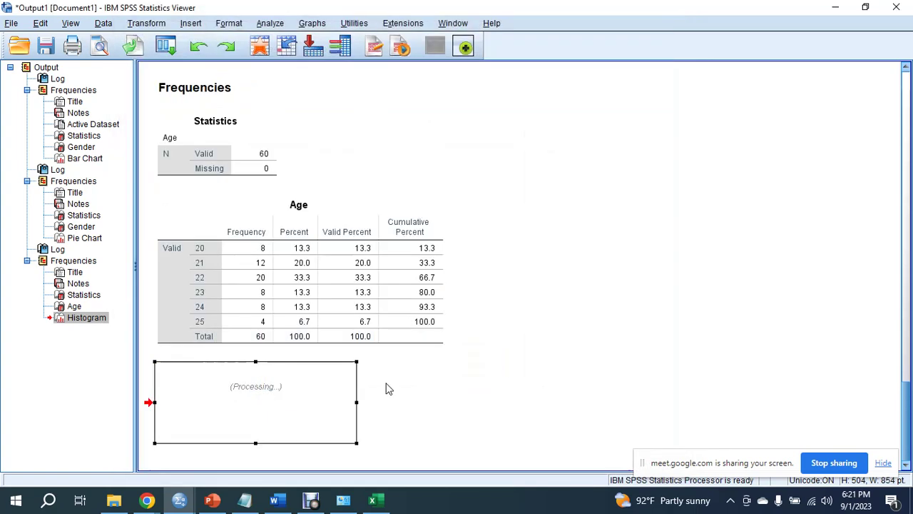
pyautogui.click(245, 500)
# Scroll through the report's 20 to 25 age paragraph and the Figure 3 histogram.
pyautogui.click(289, 508)
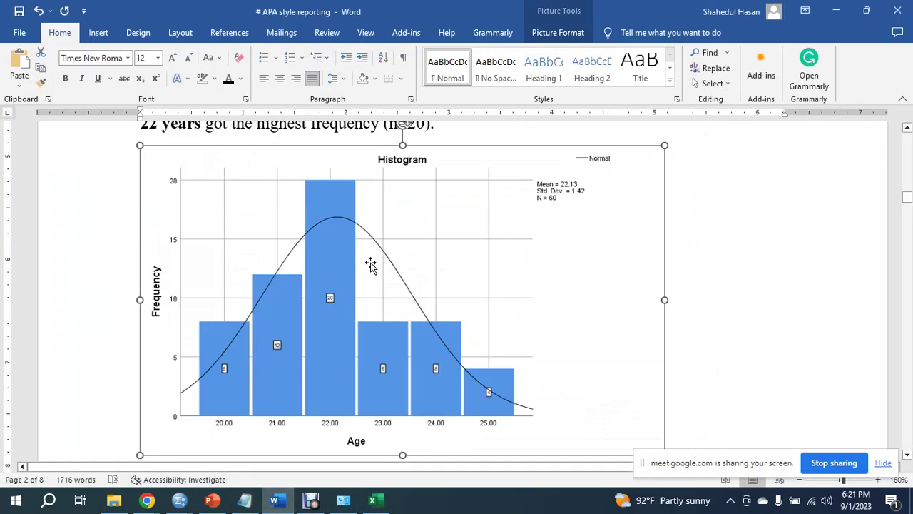
pyautogui.scroll(3, 371, 265)
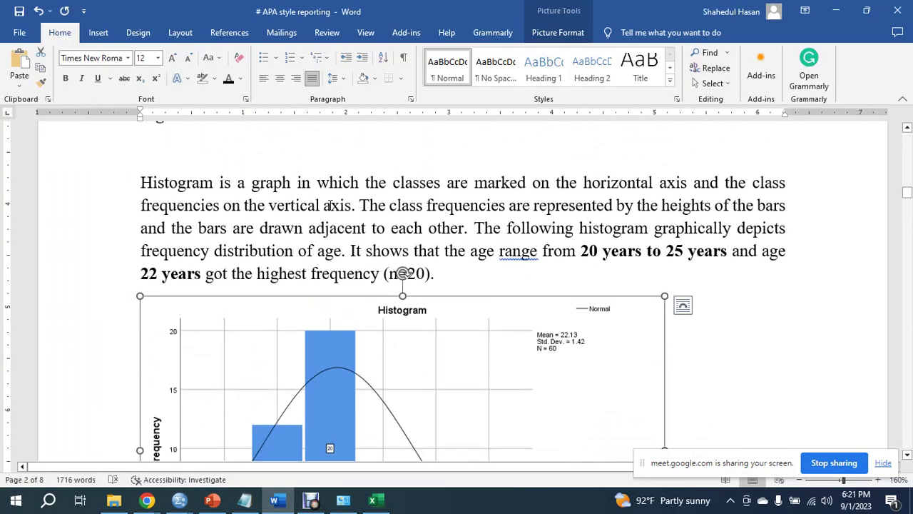
pyautogui.scroll(1, 290, 193)
pyautogui.scroll(-3, 312, 211)
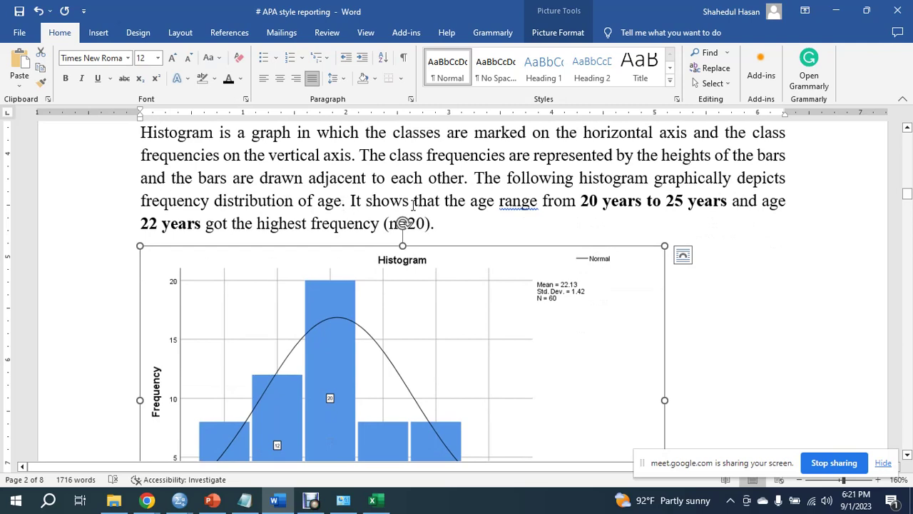
pyautogui.moveTo(582, 201); pyautogui.dragTo(732, 201)
pyautogui.scroll(-7, 204, 278)
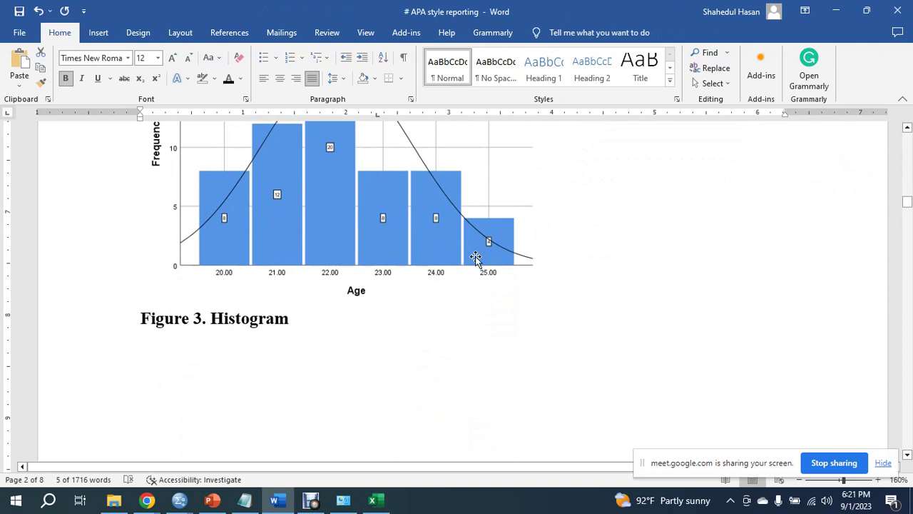
pyautogui.scroll(3, 494, 253)
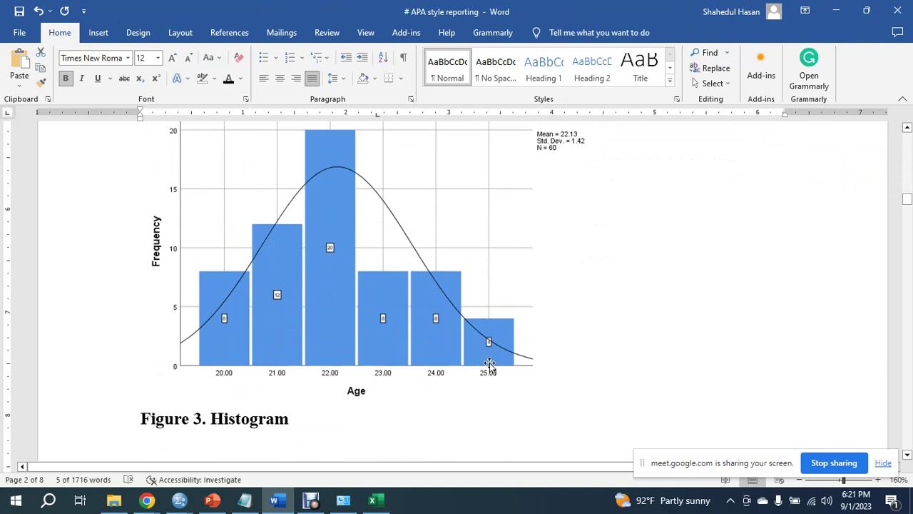
pyautogui.scroll(4, 474, 278)
pyautogui.scroll(4, 474, 277)
pyautogui.scroll(-3, 474, 277)
pyautogui.scroll(-3, 143, 227)
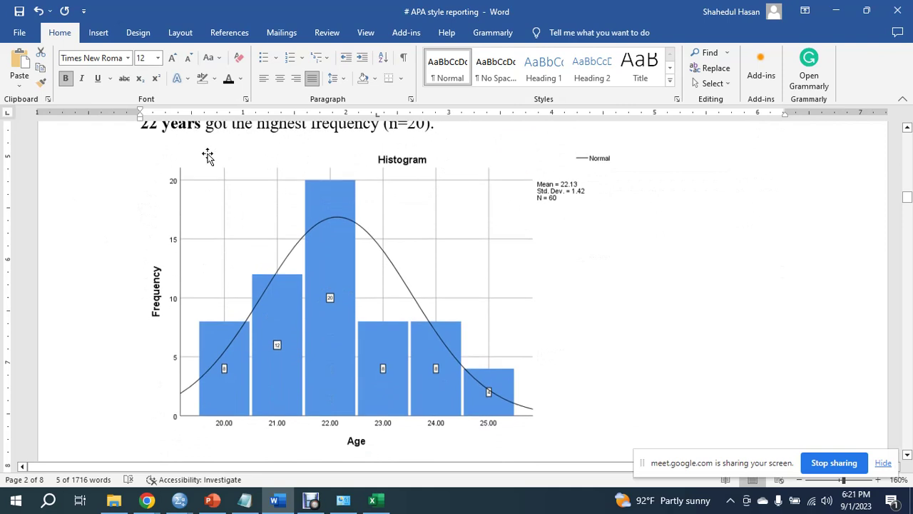